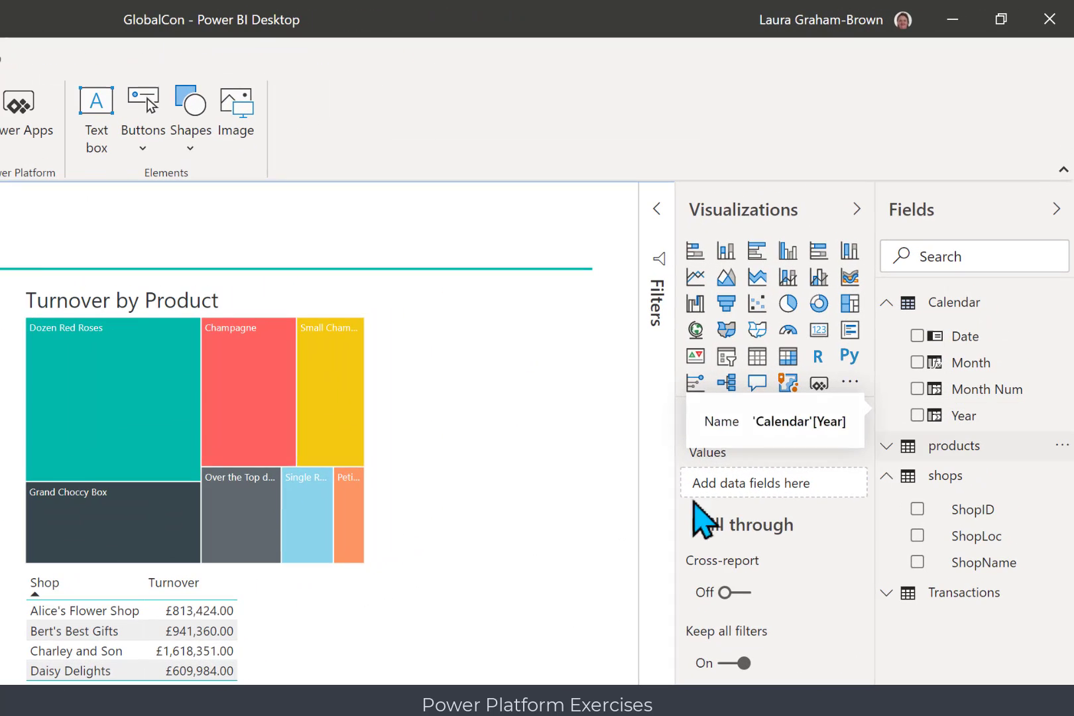
Add a slicer beside the Turnover by Product treemap using the Calendar fields Year, Month and Date
left_click(726, 358)
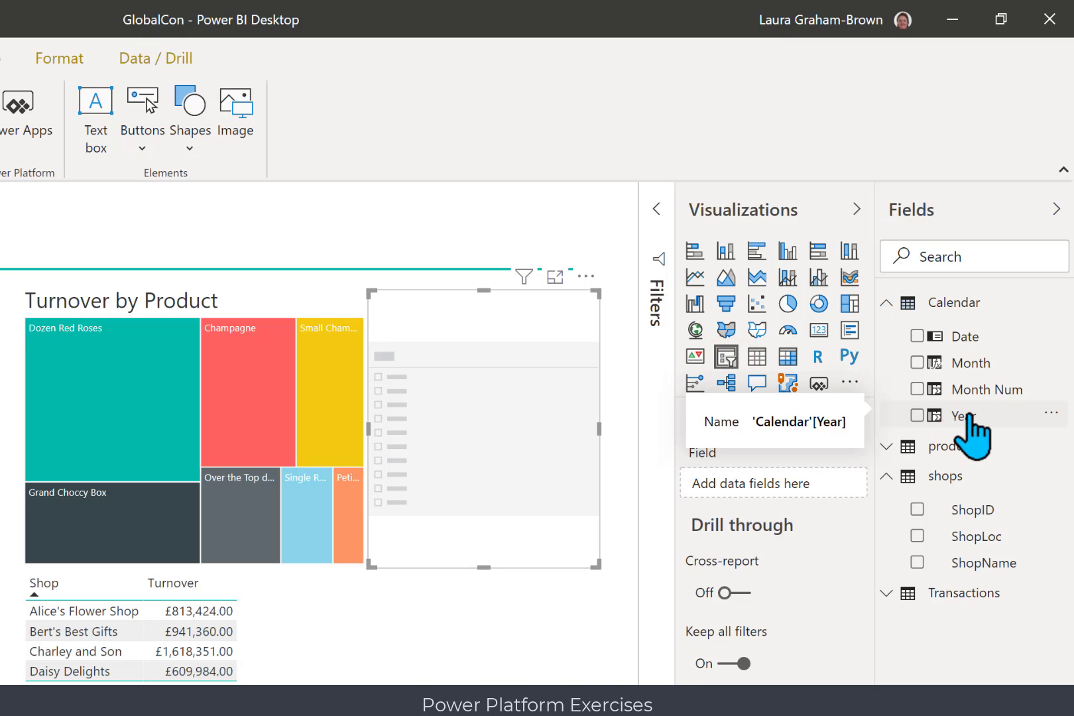
left_click_drag(969, 415, 769, 490)
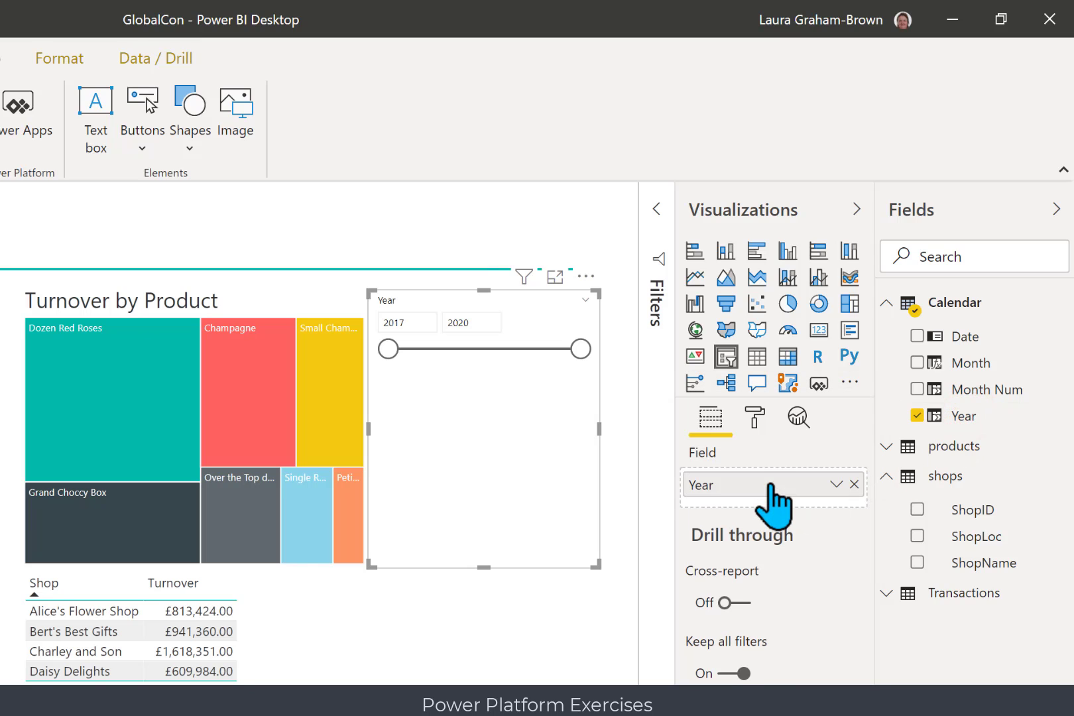
left_click_drag(969, 367, 803, 518)
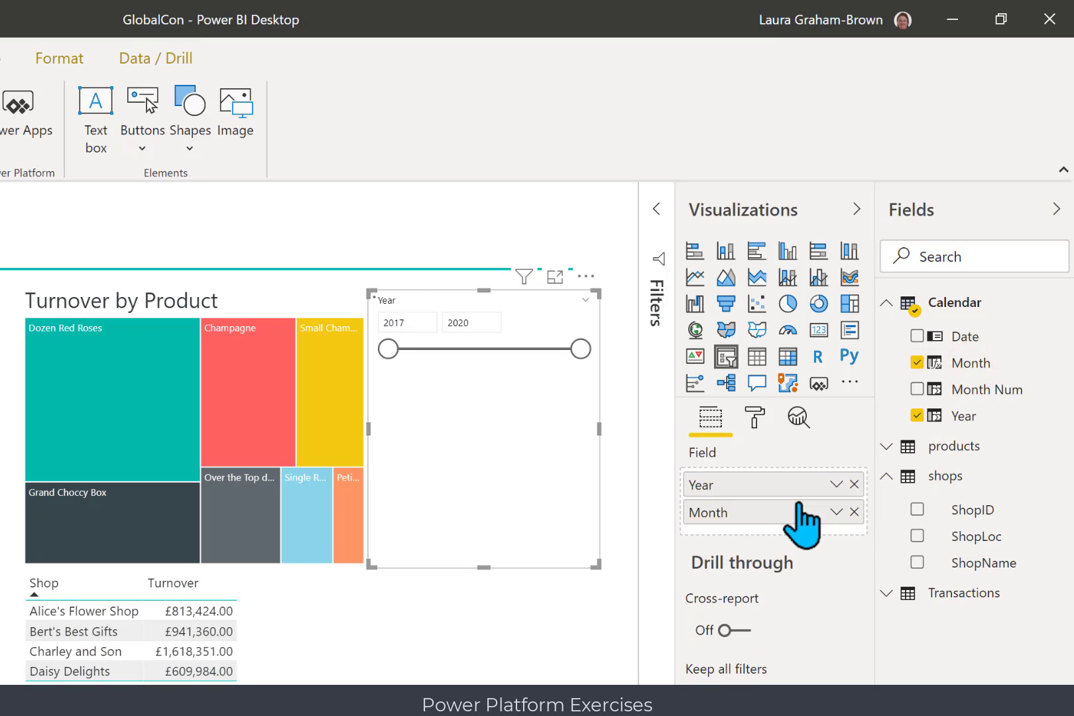
left_click_drag(963, 334, 810, 542)
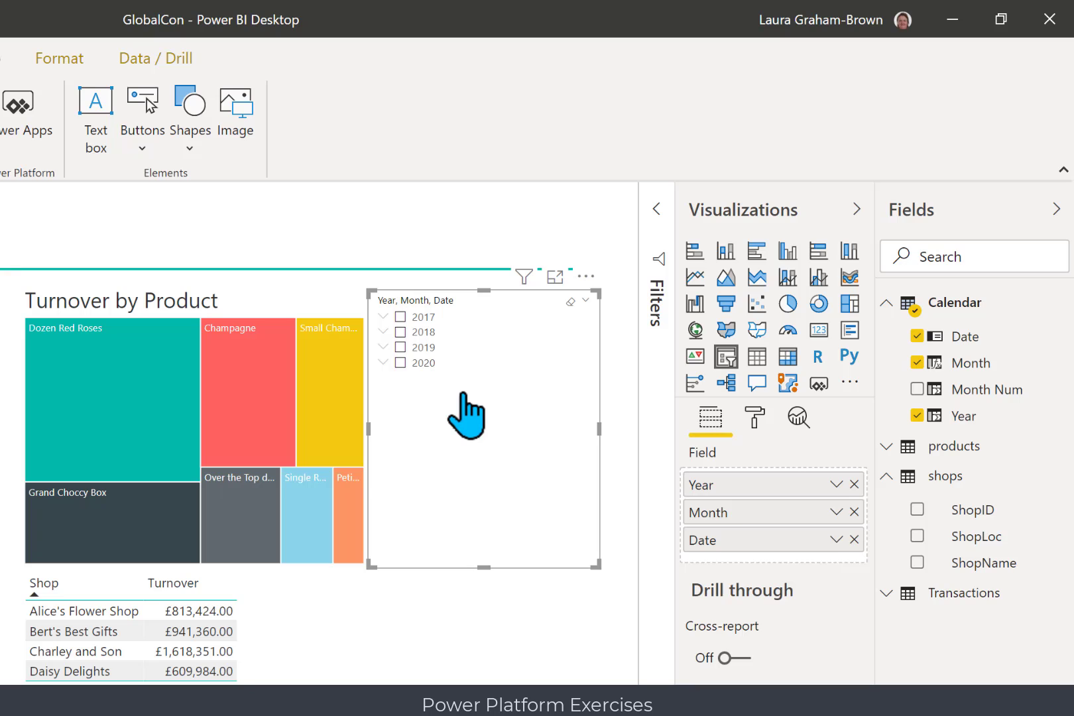
Expand 2017 and May in the date slicer, try filtering to 06/05/2017, then deselect it and collapse May
left_click(380, 316)
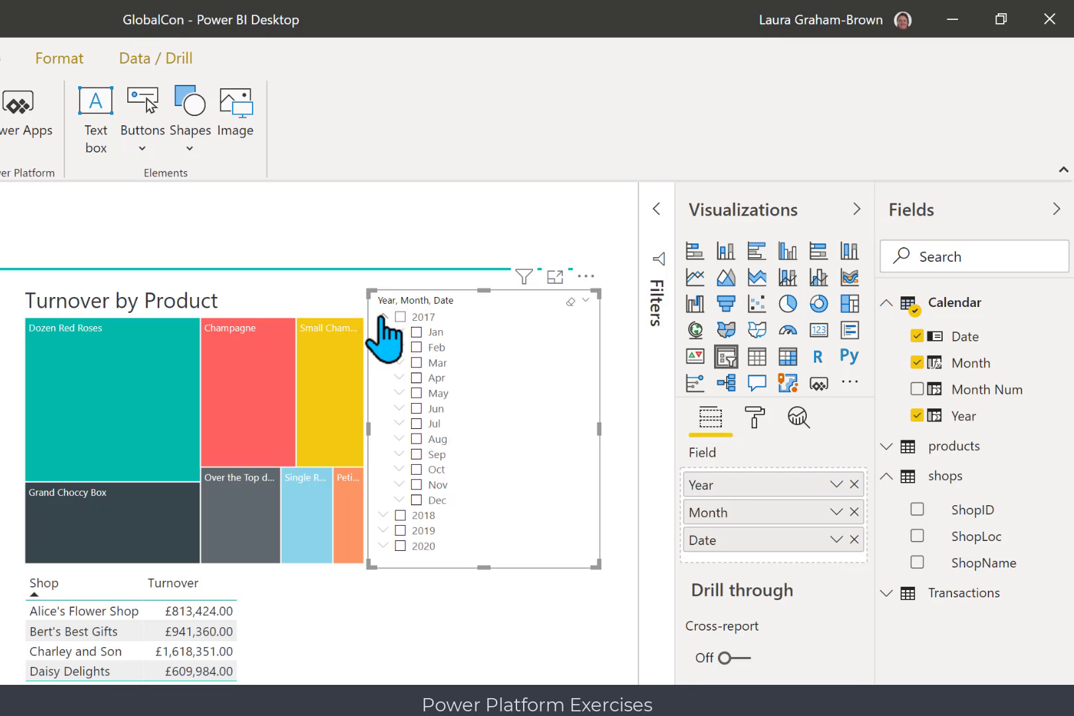
left_click(399, 391)
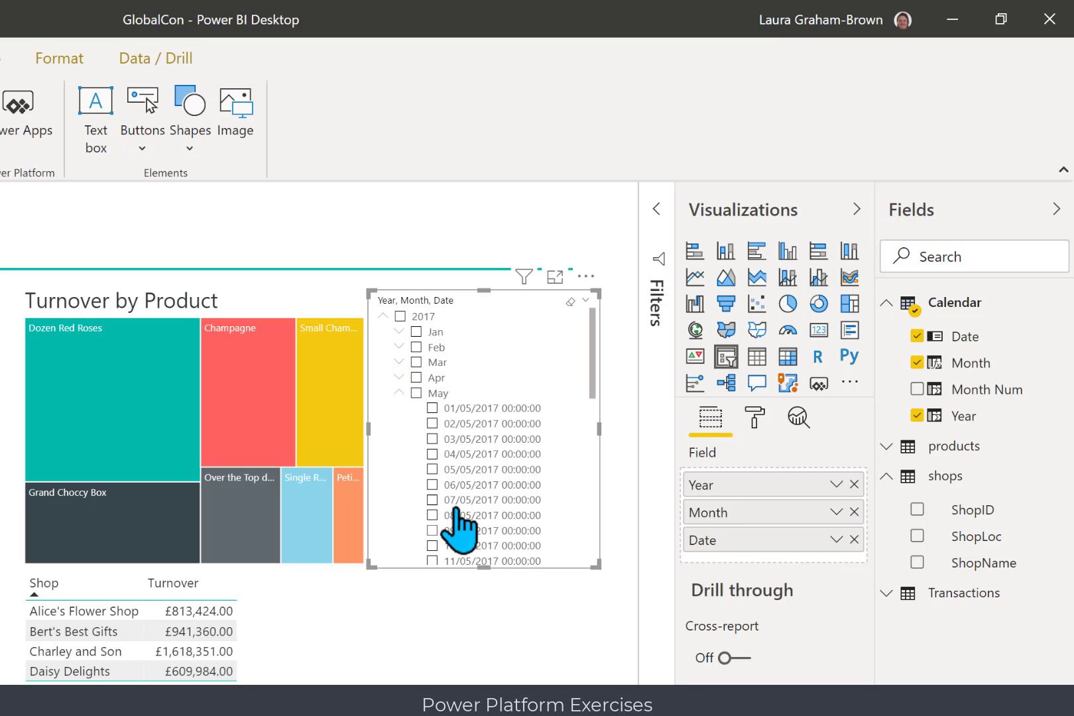
left_click(432, 478)
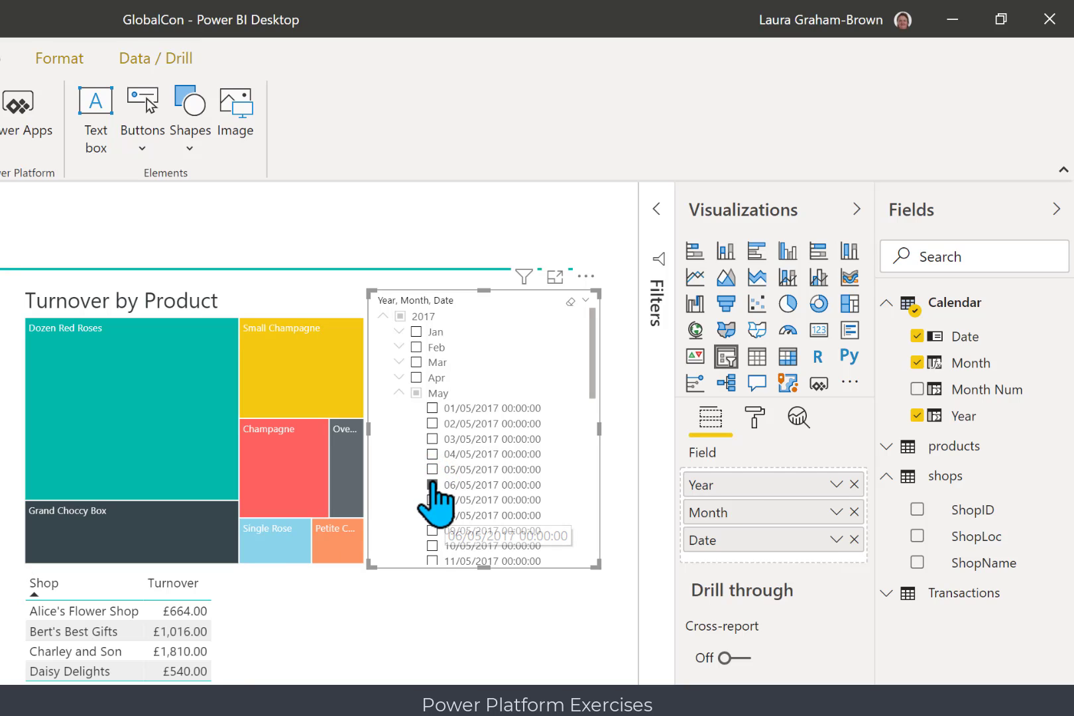
left_click(433, 484)
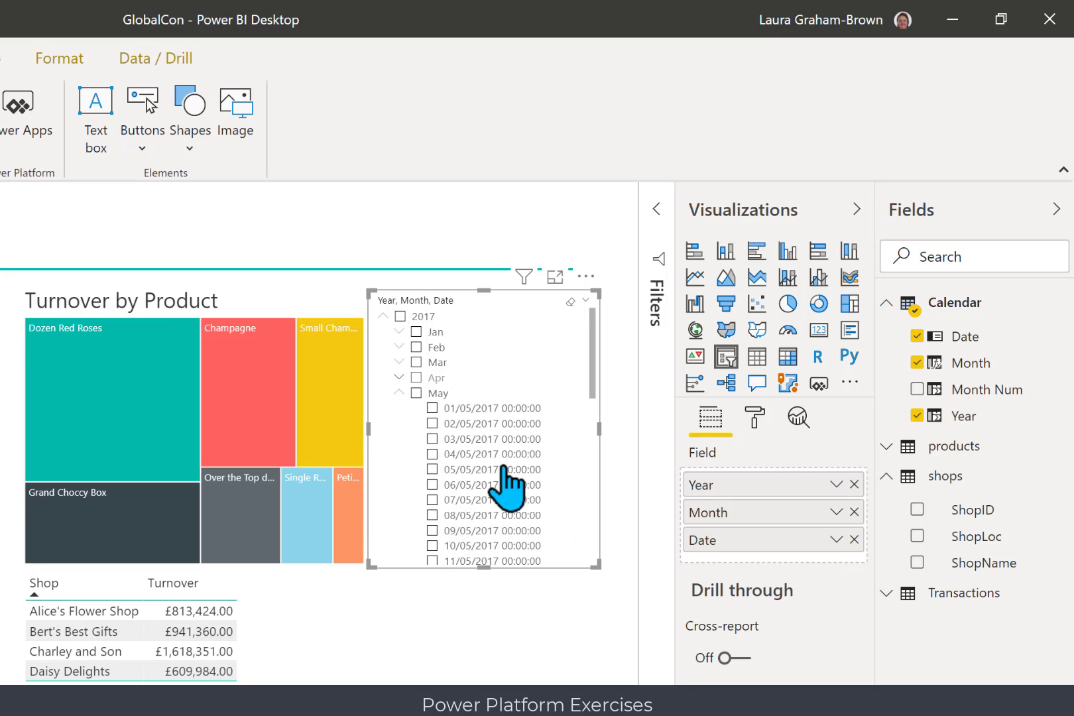
left_click(399, 392)
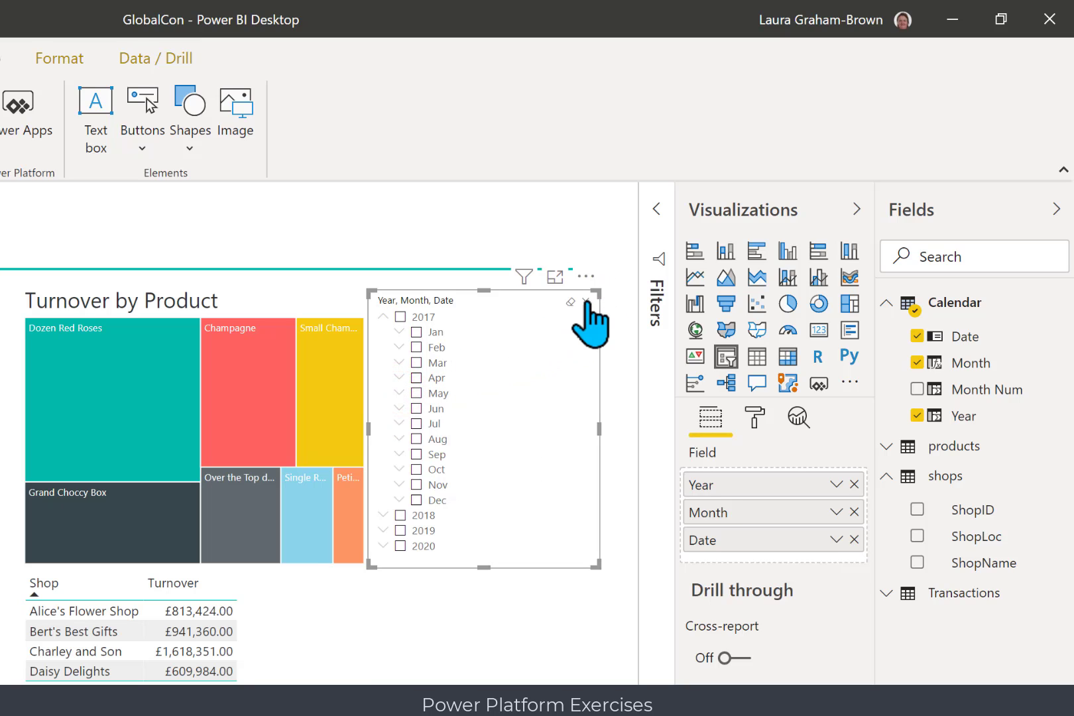
Change the date slicer from a list to a dropdown and reduce its height from both ends
left_click(585, 300)
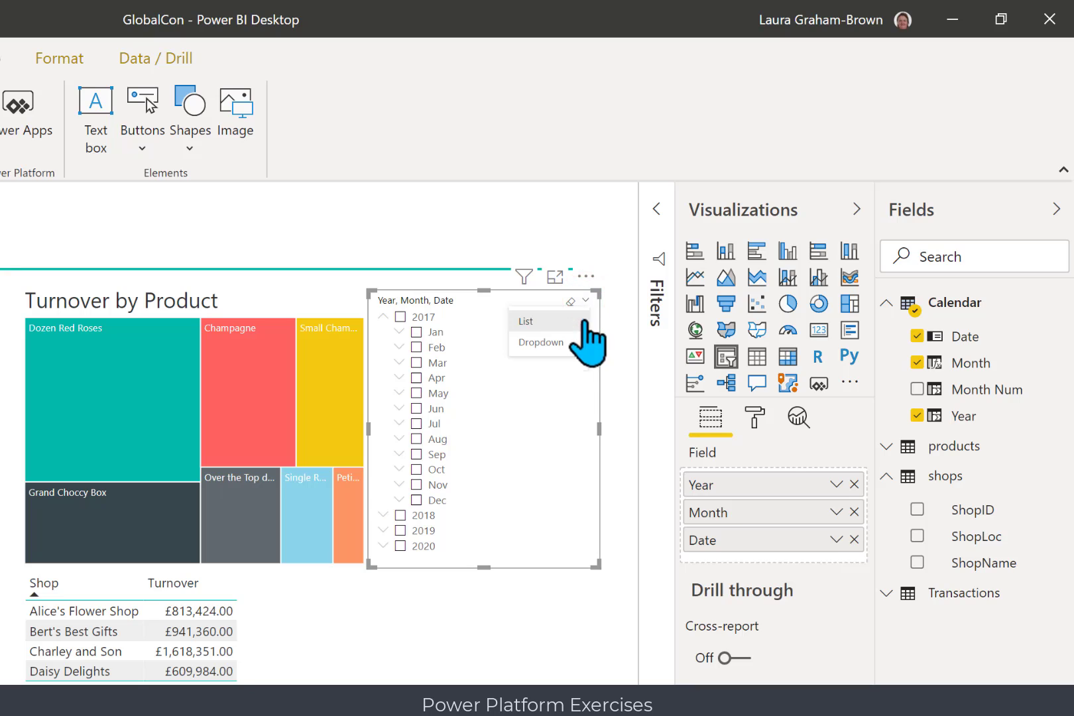
left_click(562, 344)
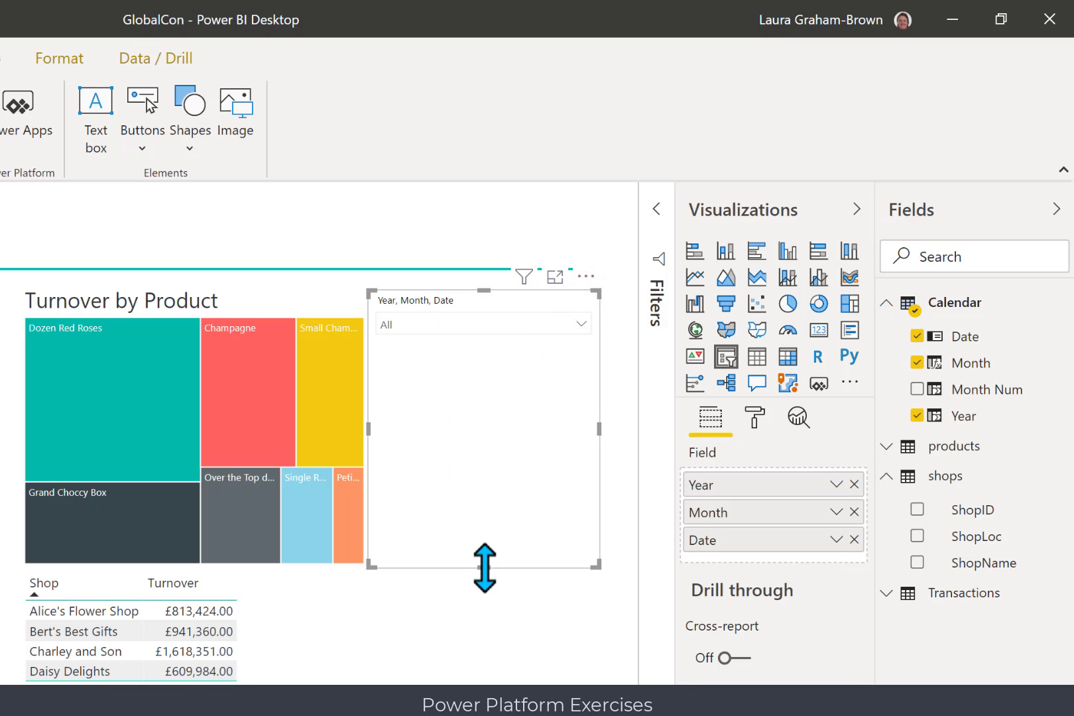
left_click_drag(483, 568, 486, 465)
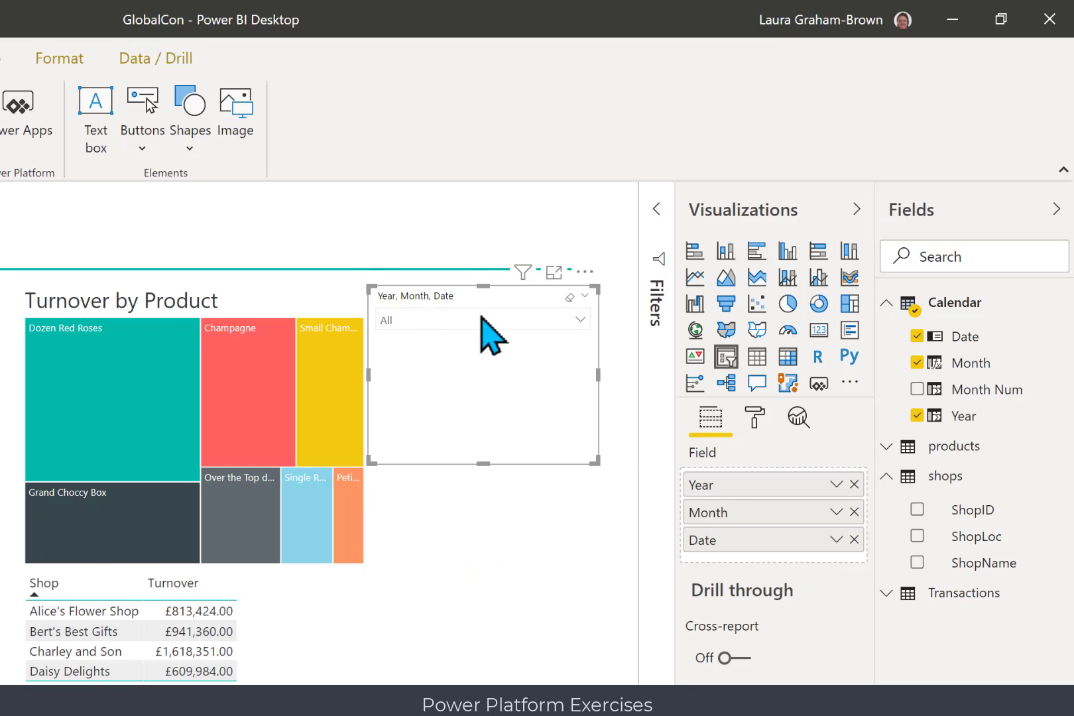
left_click_drag(485, 285, 491, 381)
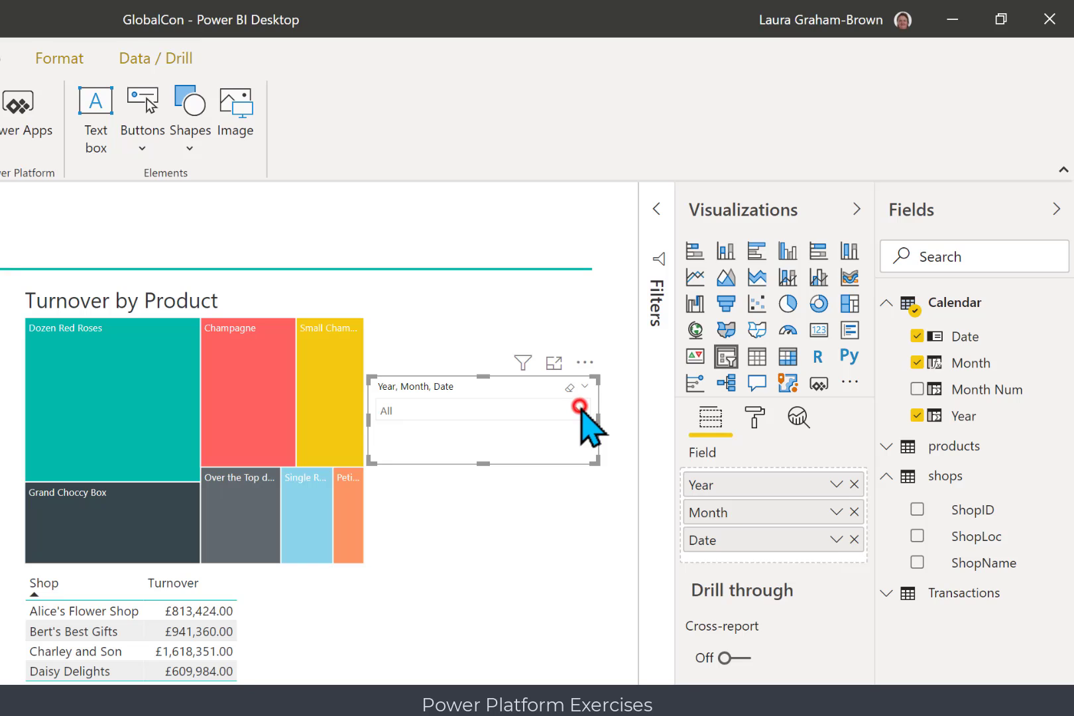
Filter the report to March 2017 with the date dropdown slicer and deselect the visual
left_click(580, 406)
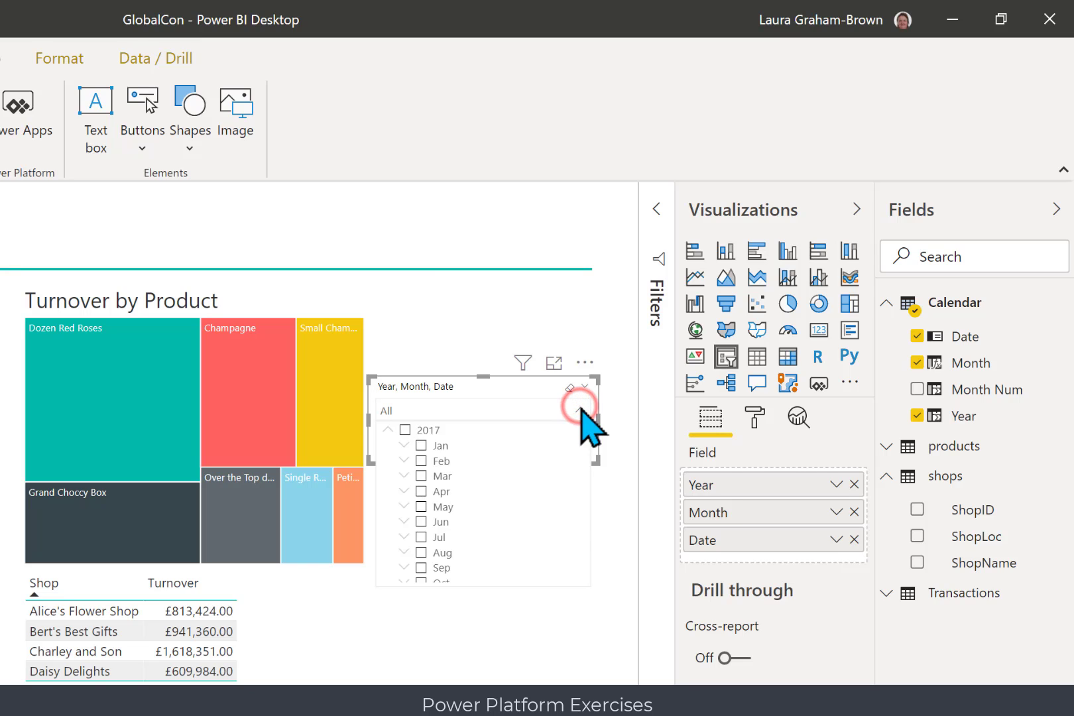
left_click(420, 475)
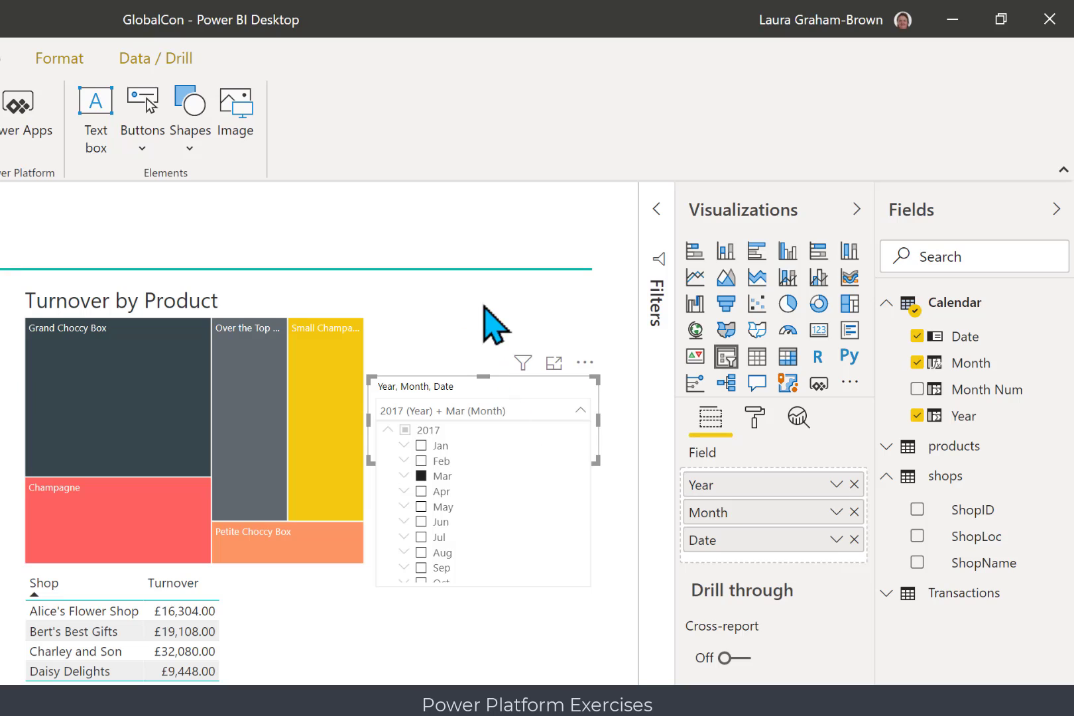
left_click(620, 311)
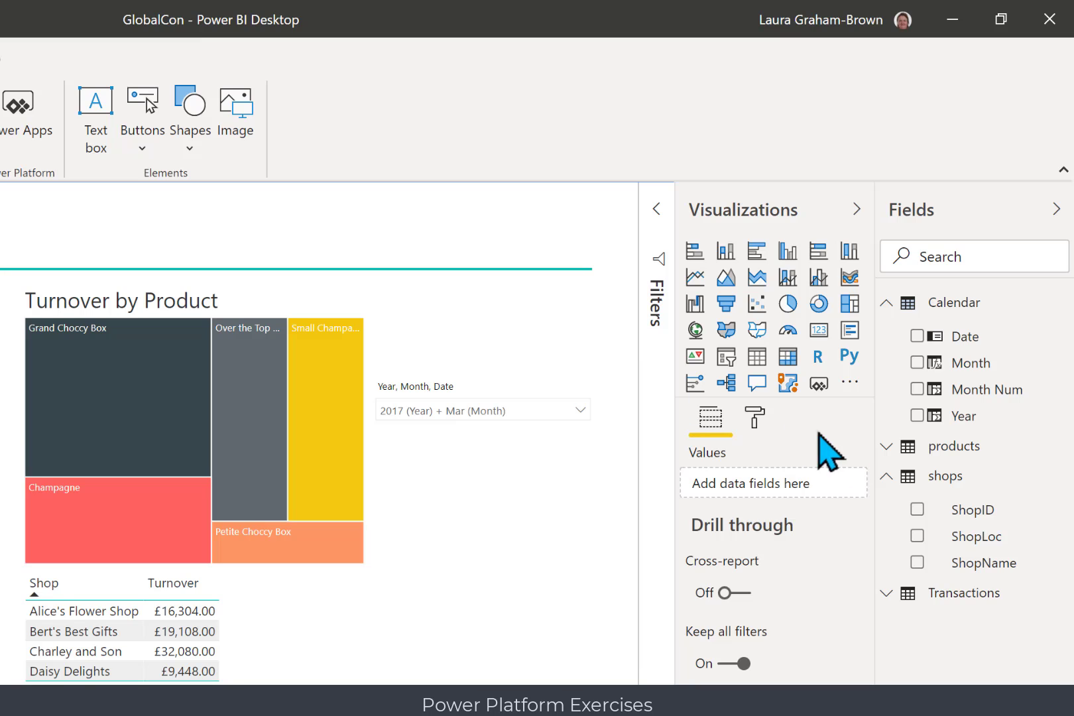
Add a slicer for the products table's Range field, fitted in directly below the date slicer
left_click(885, 445)
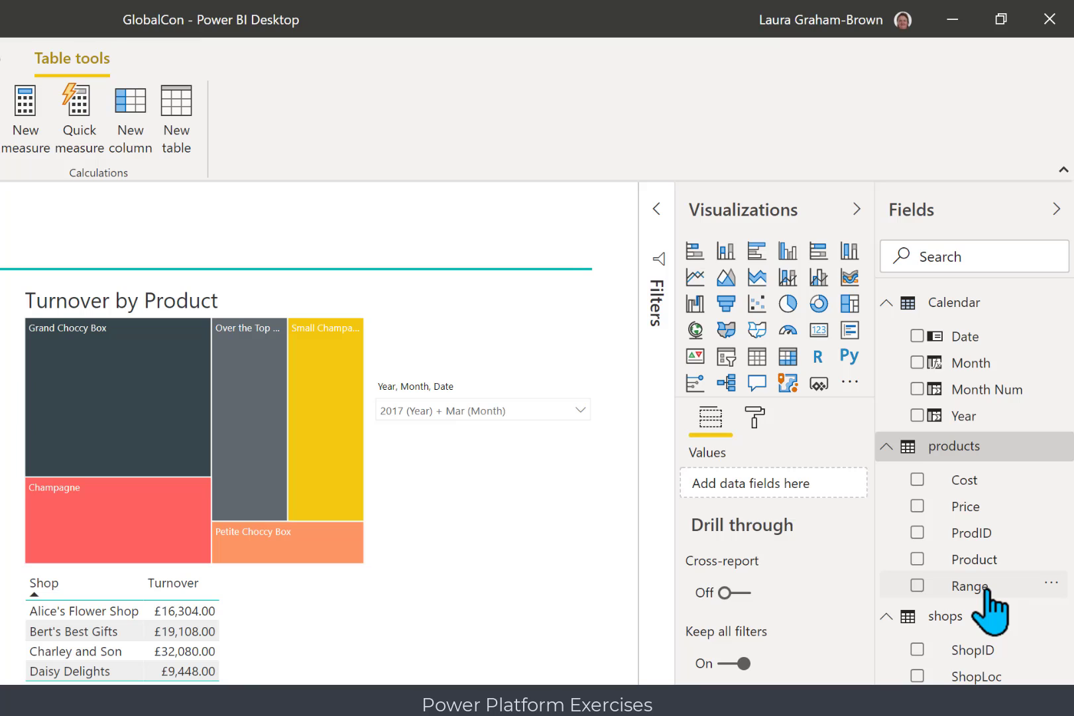
left_click(726, 359)
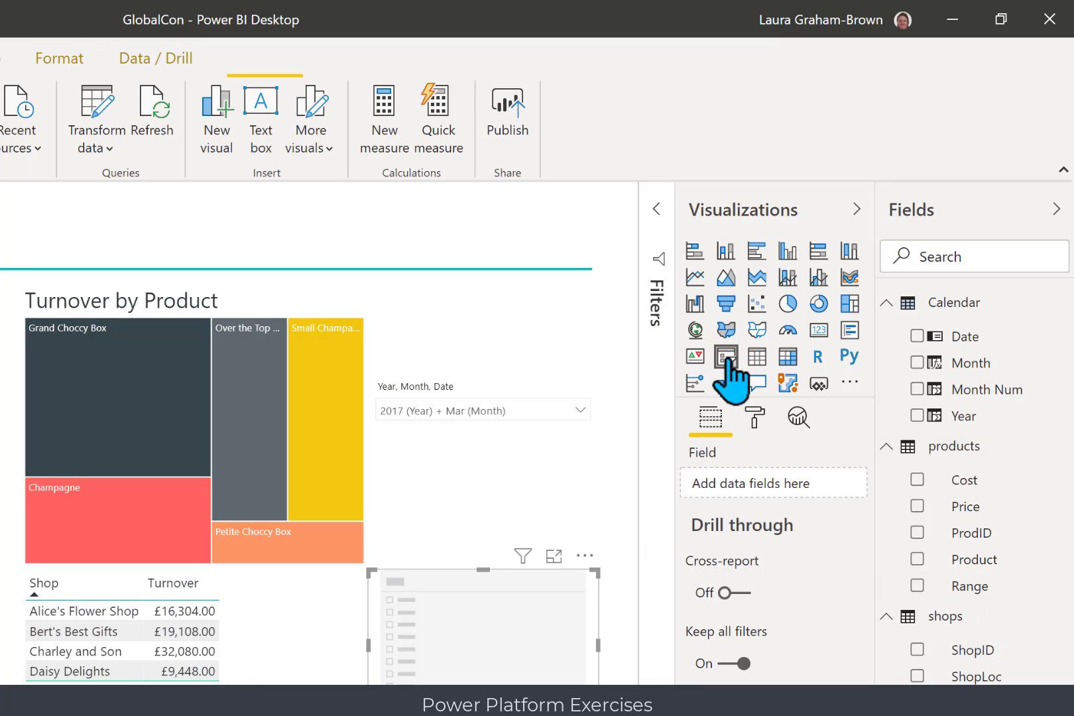
left_click_drag(540, 580, 547, 462)
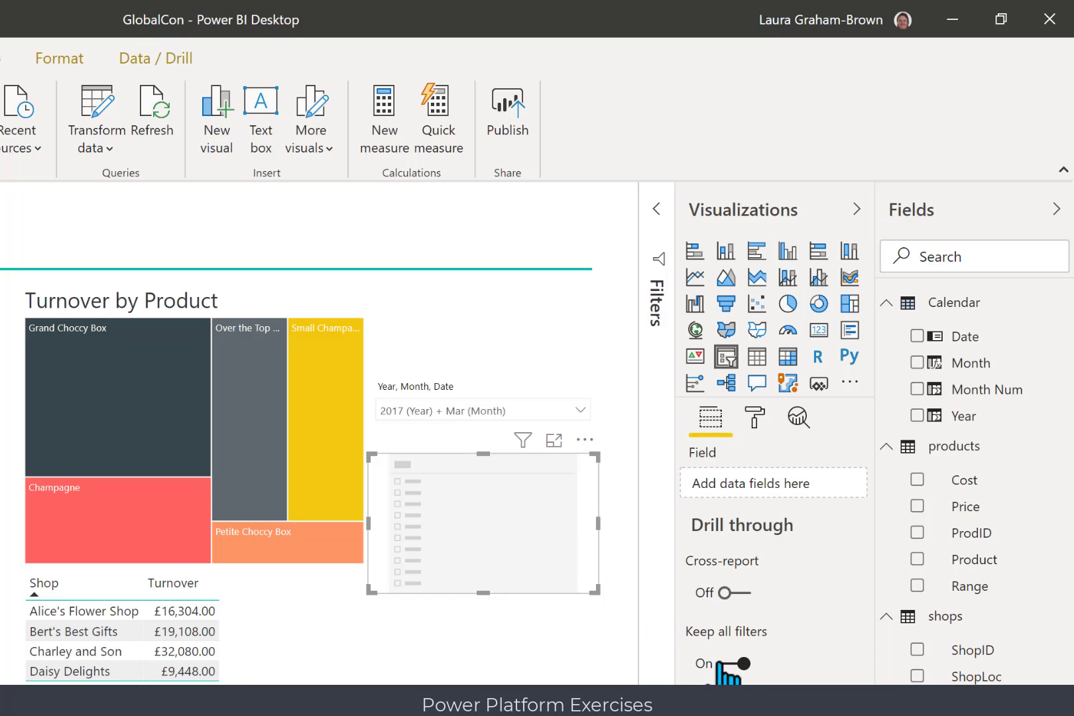
left_click(917, 586)
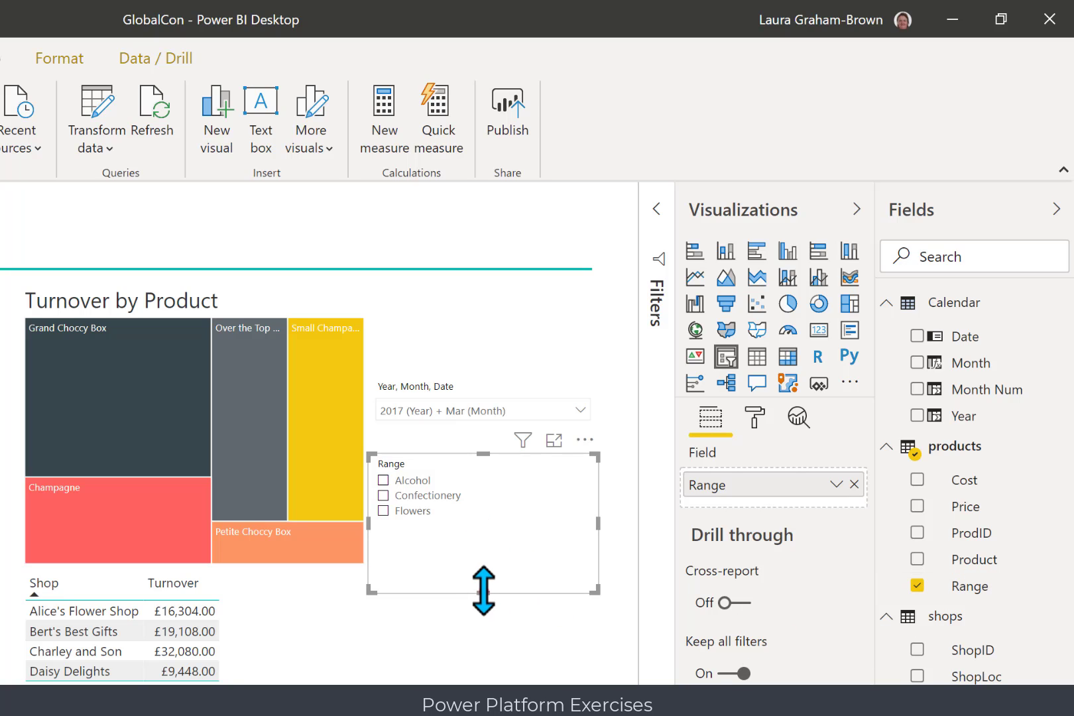
mouse_move(483, 589)
left_mouse_down()
mouse_move(497, 582)
mouse_move(488, 568)
left_mouse_up()
left_click(492, 633)
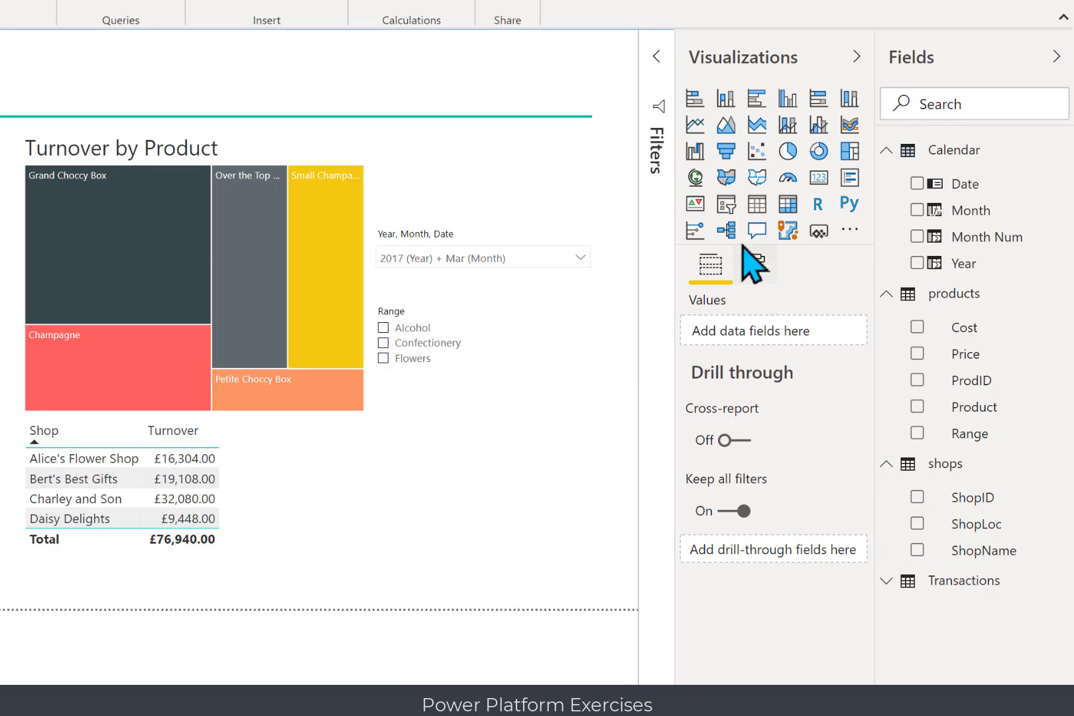
Add a slicer below the Range slicer for the shops table's ShopLoc field instead of ShopName, and shorten it
left_click(727, 205)
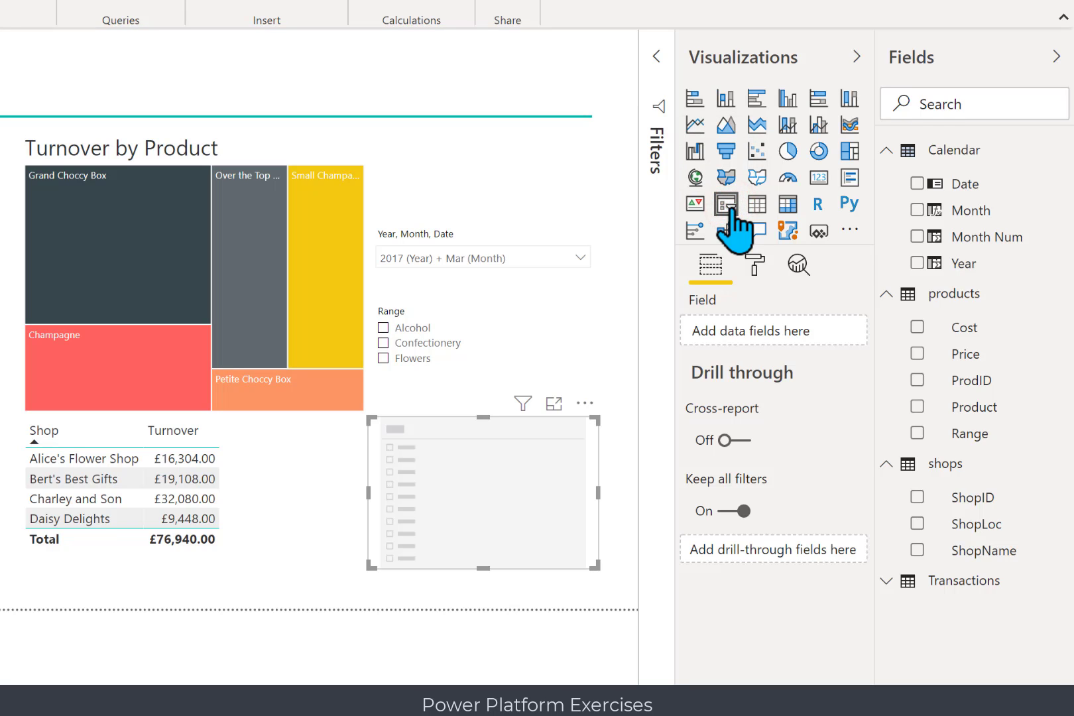
left_click(917, 547)
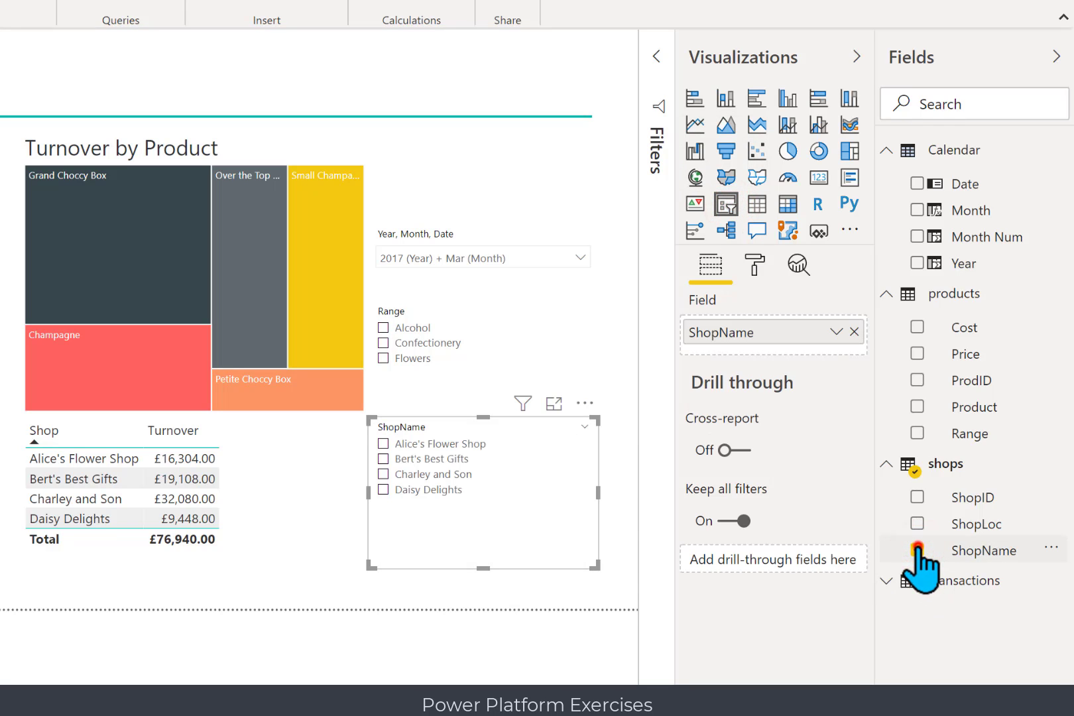
left_click(918, 549)
left_click(918, 524)
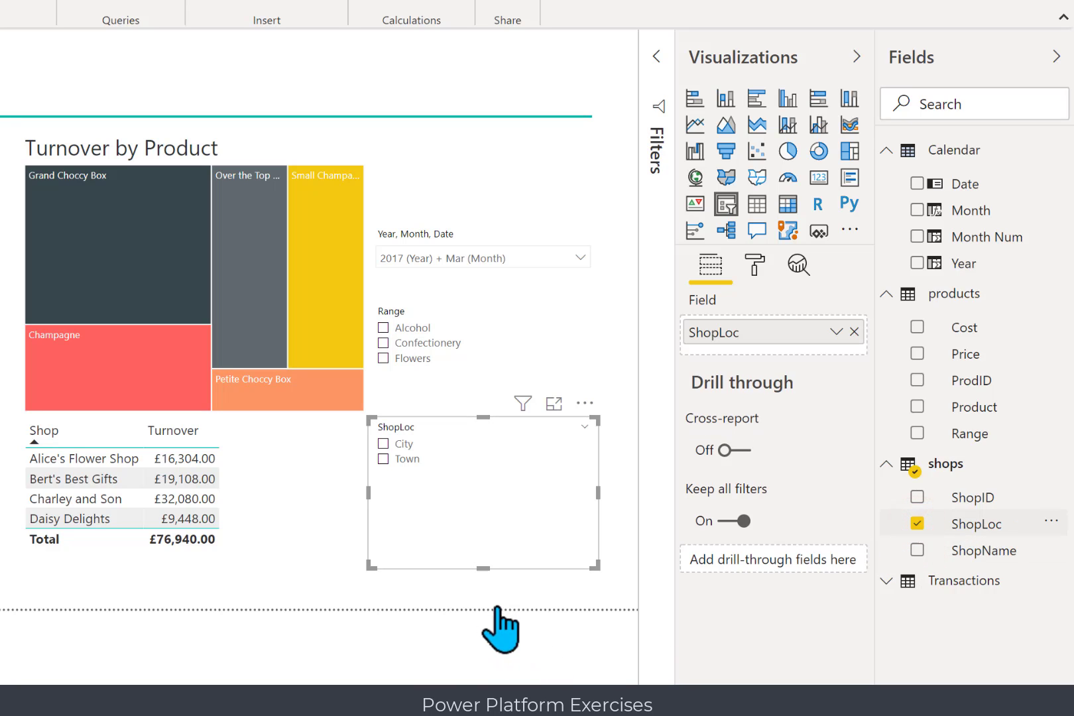
left_click_drag(482, 566, 481, 505)
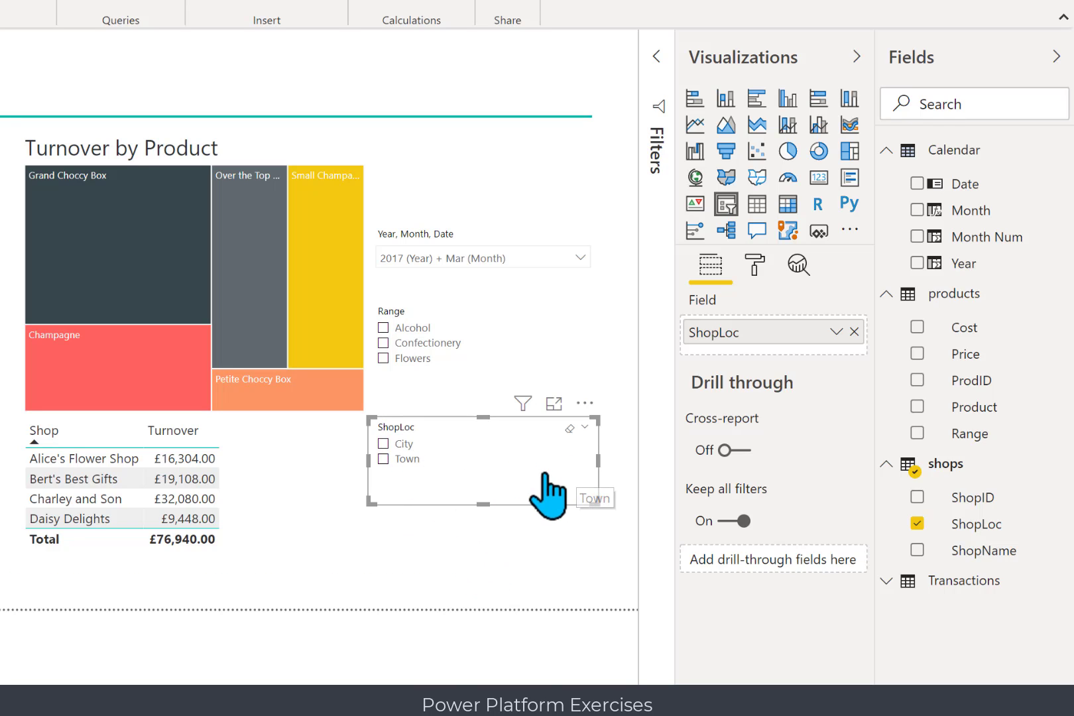
Set the ShopLoc slicer's orientation to Horizontal so its options show as buttons, and deselect it
left_click(756, 263)
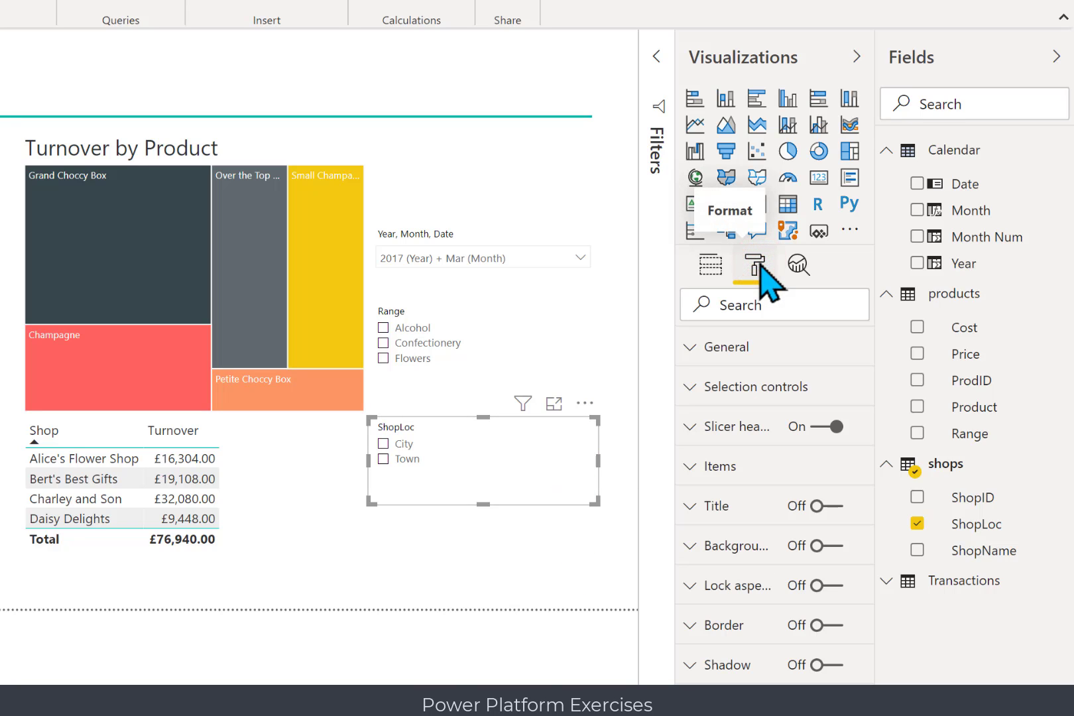
left_click(727, 346)
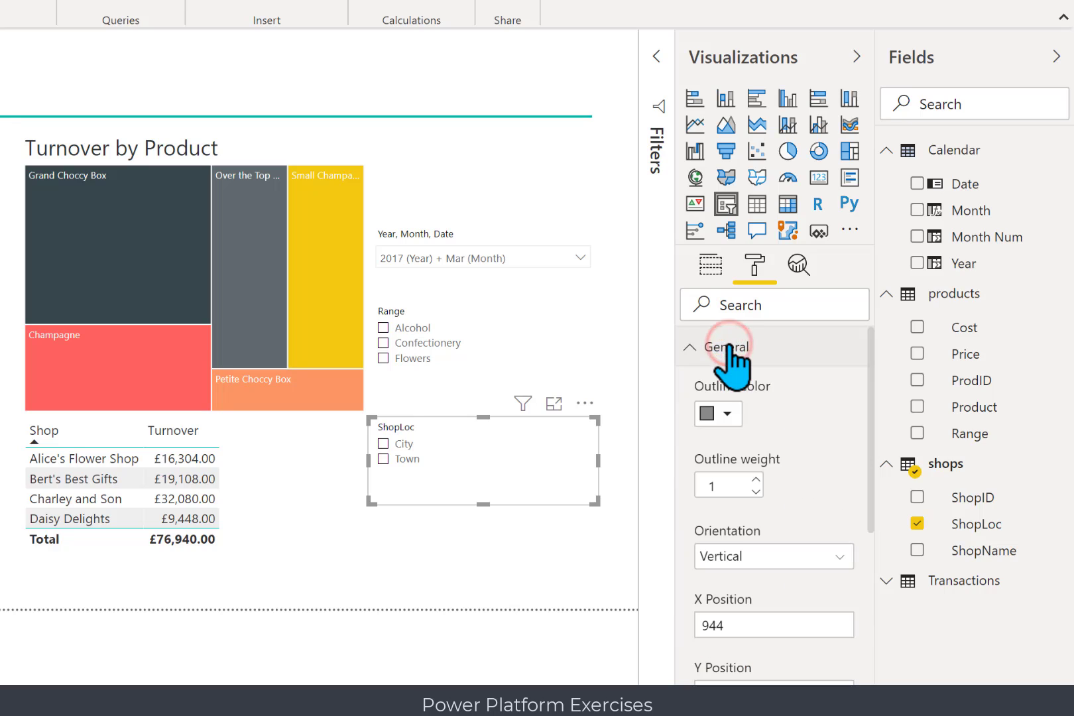
left_click(797, 556)
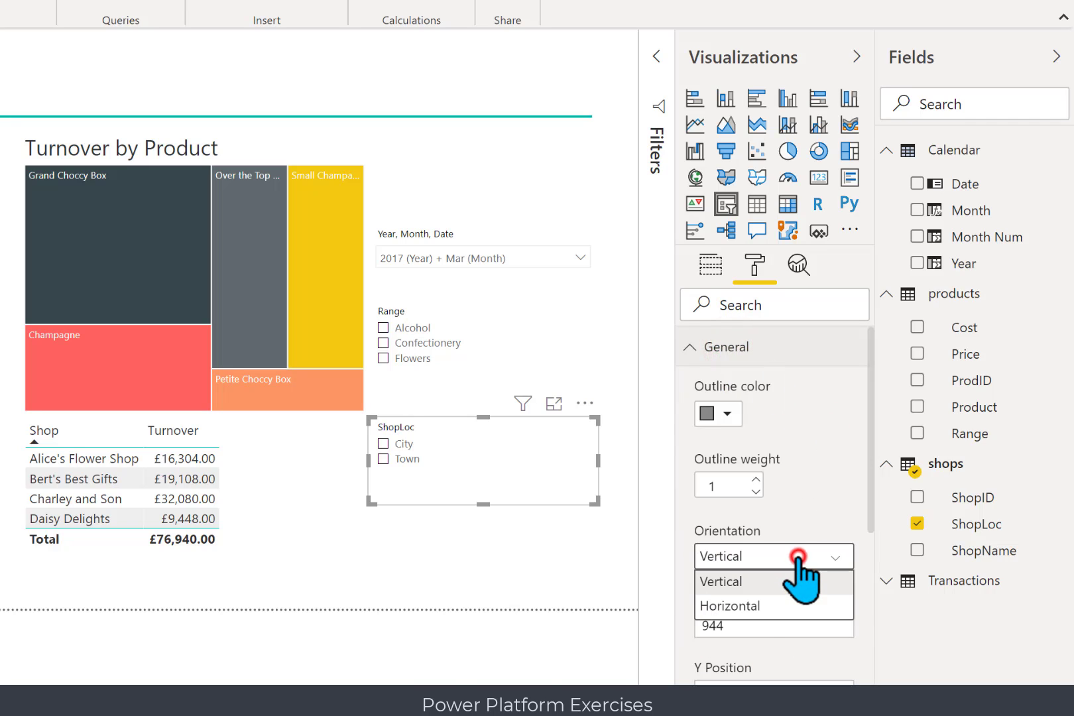
left_click(750, 606)
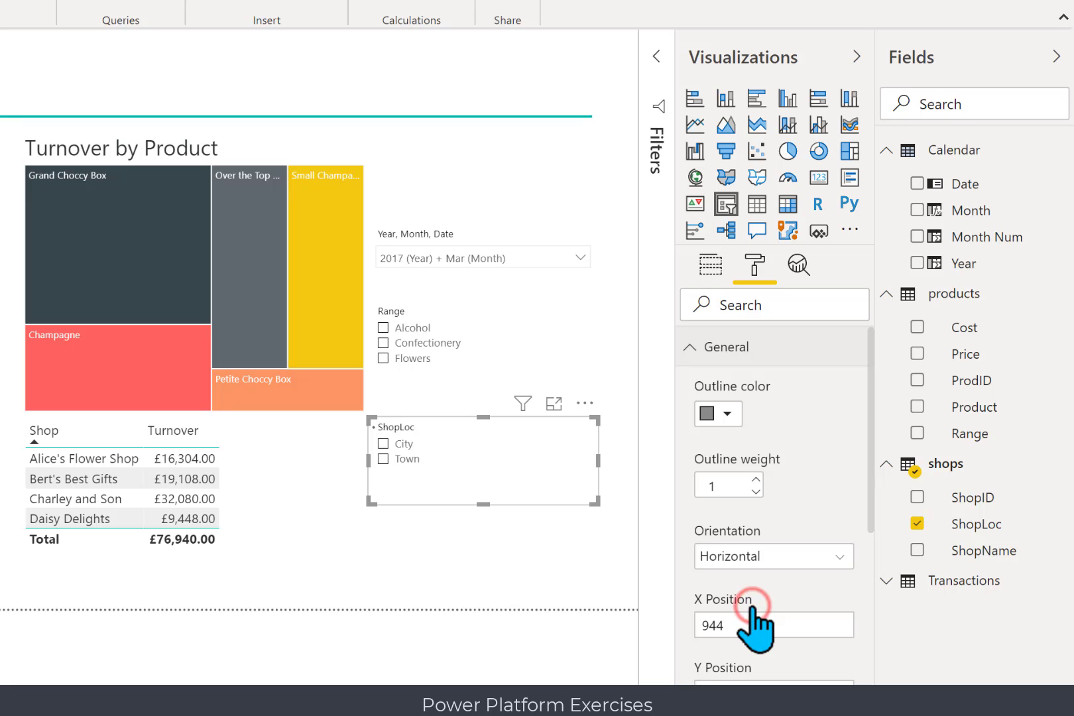
left_click(498, 558)
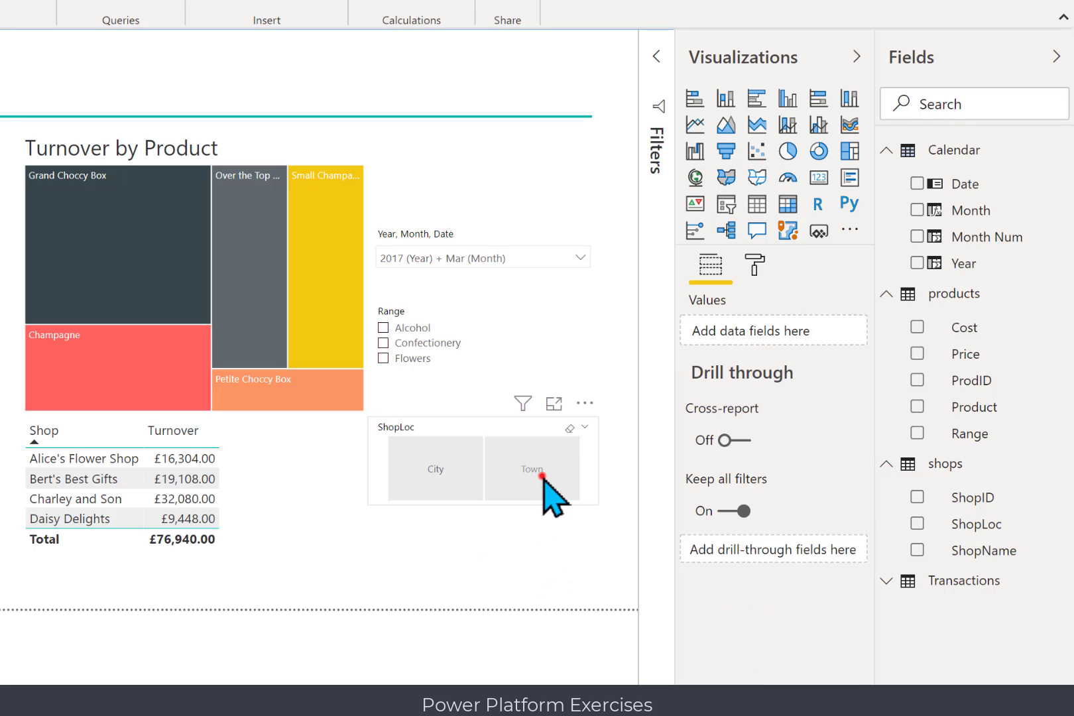
Filter the report to Town in the ShopLoc slicer and Confectionery in the Range slicer
left_click(538, 474)
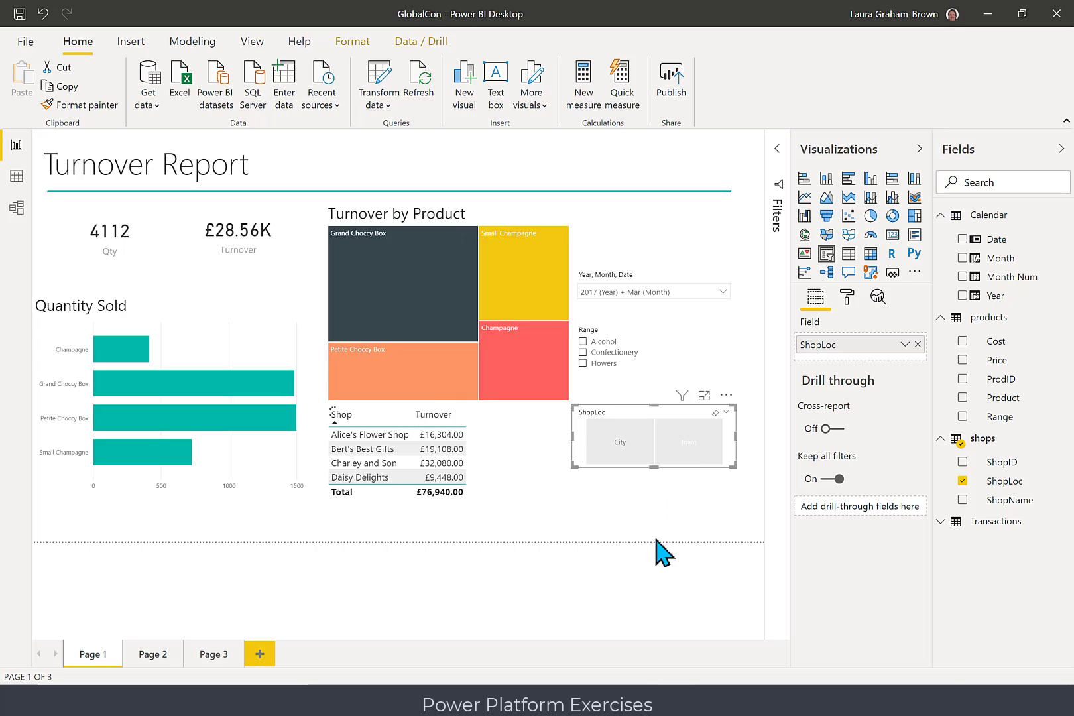
left_click(582, 351)
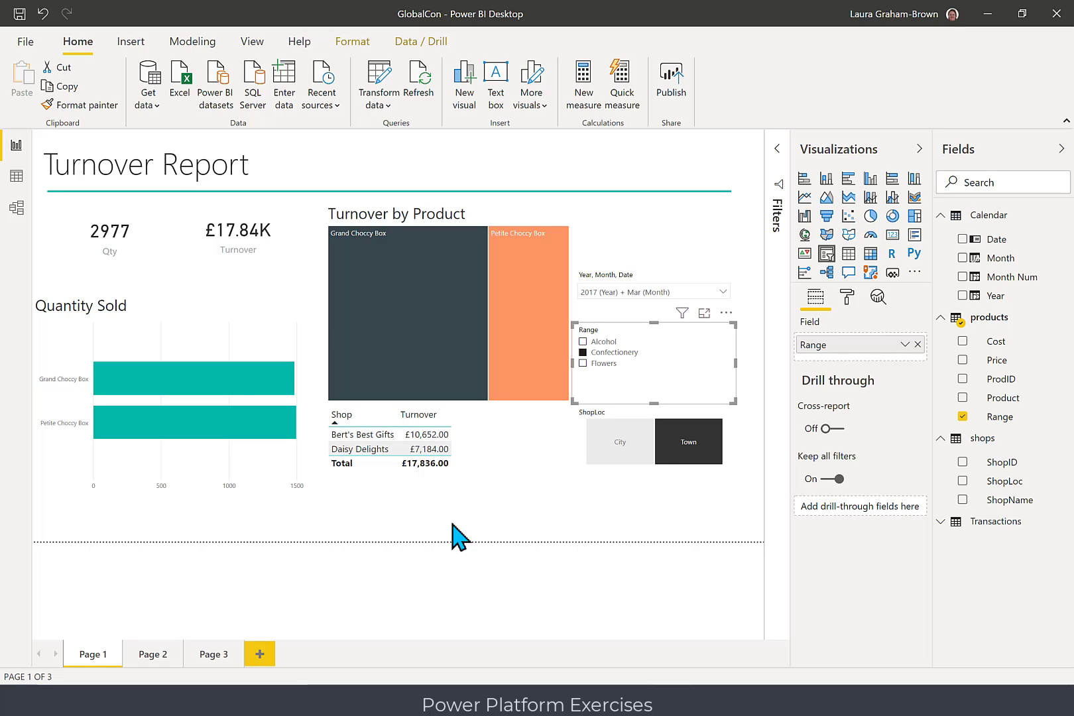
left_click(521, 495)
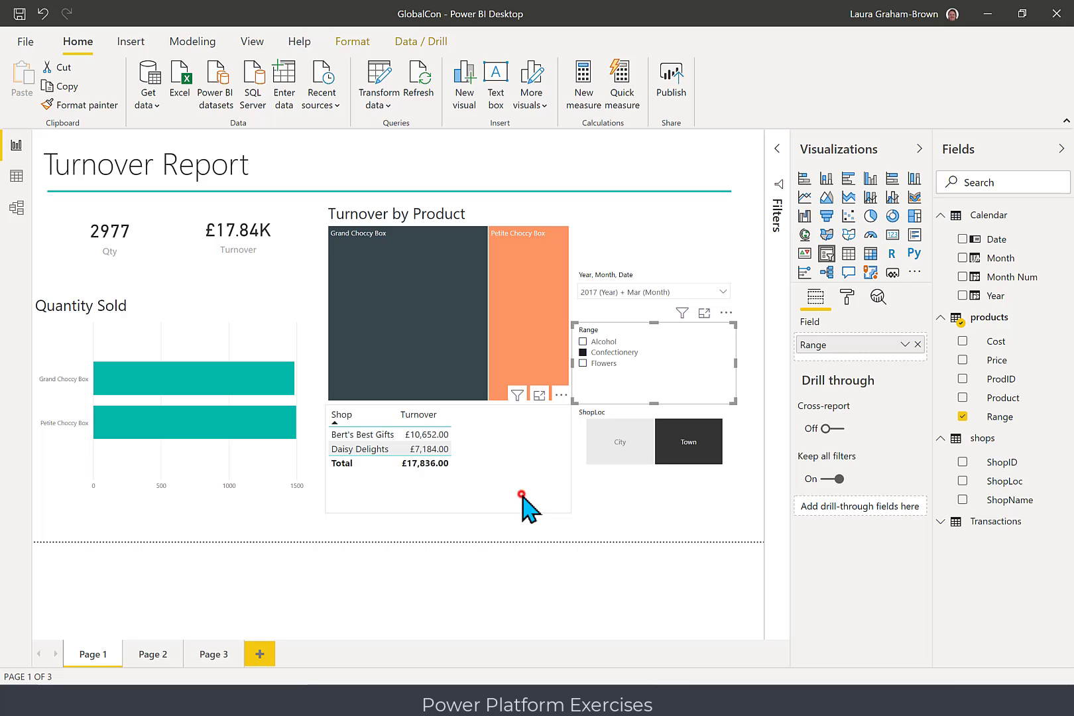
left_click(589, 522)
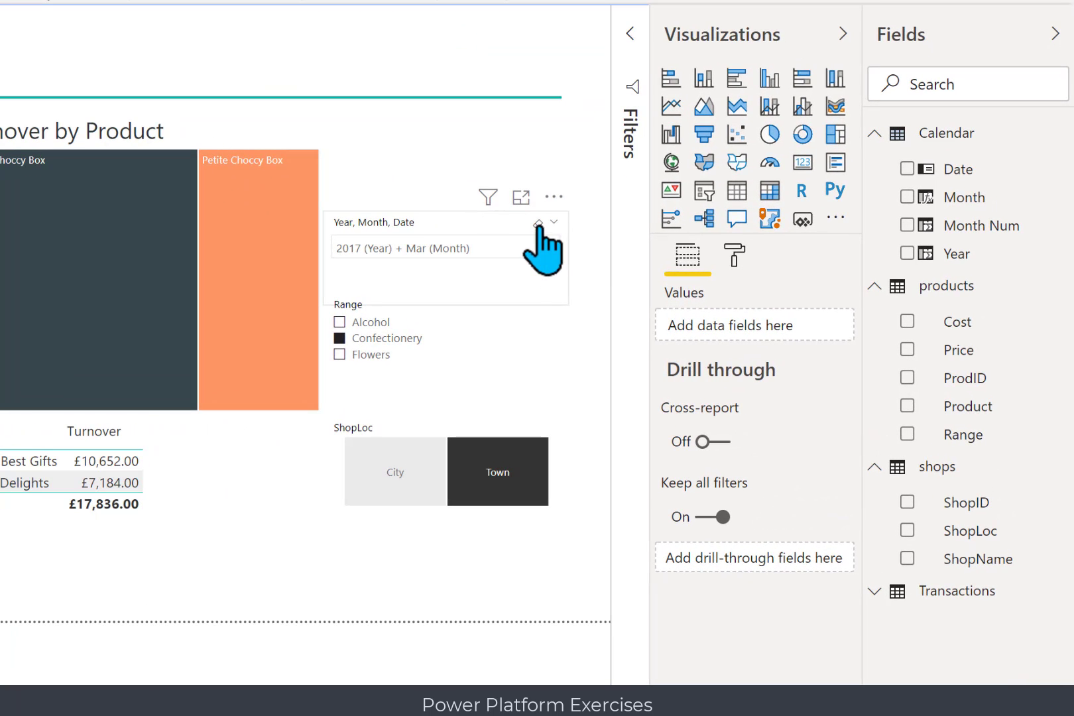
Clear the selections in the date, Range and ShopLoc slicers and deselect the visuals
left_click(715, 276)
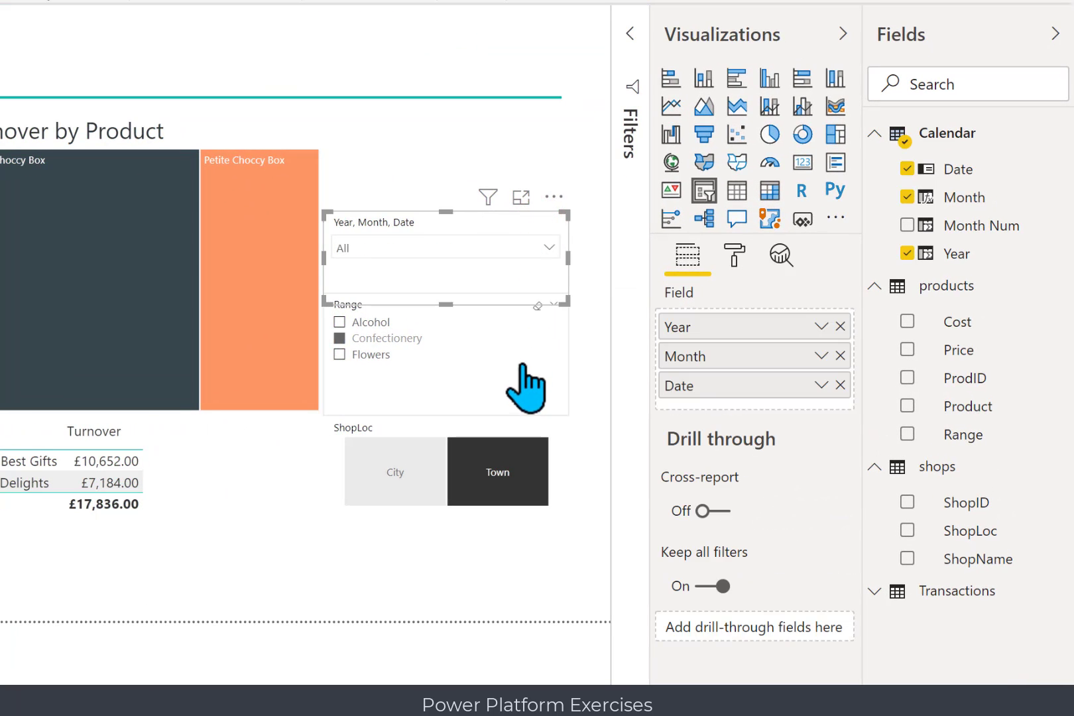
left_click(543, 397)
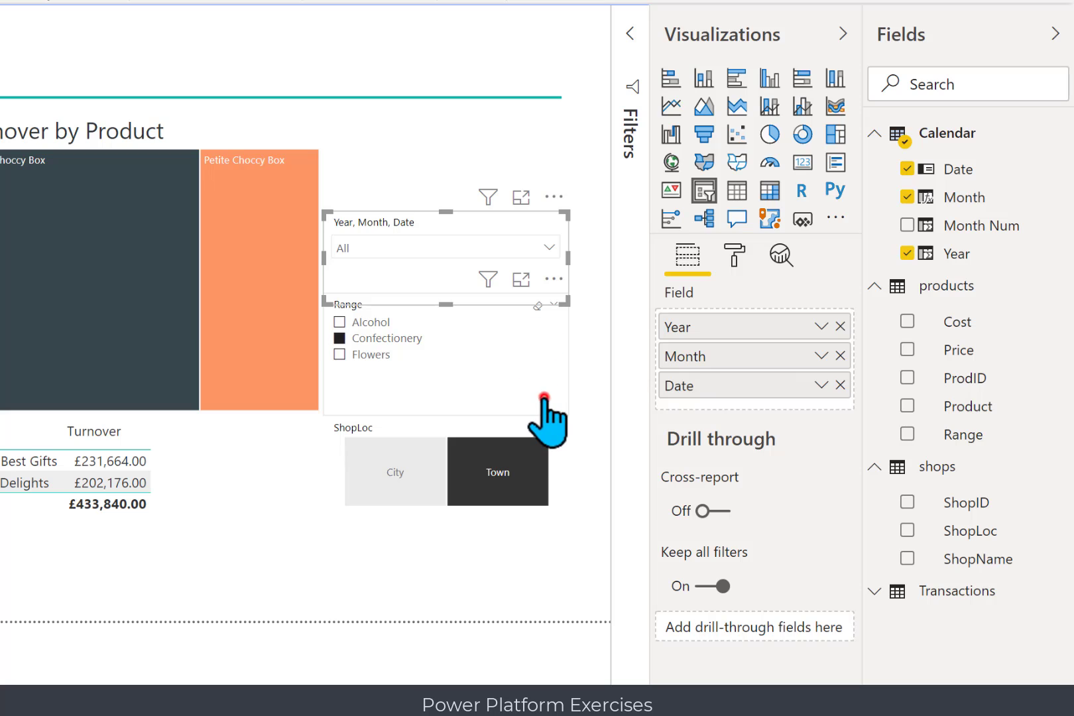
left_click(538, 306)
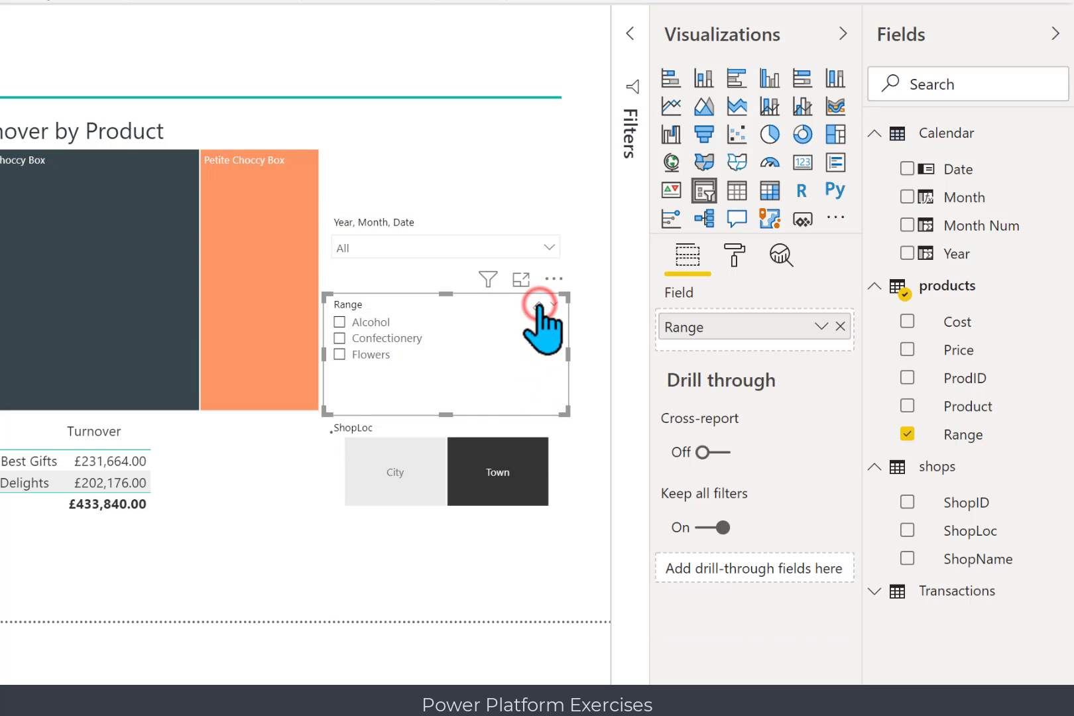
left_click(517, 501)
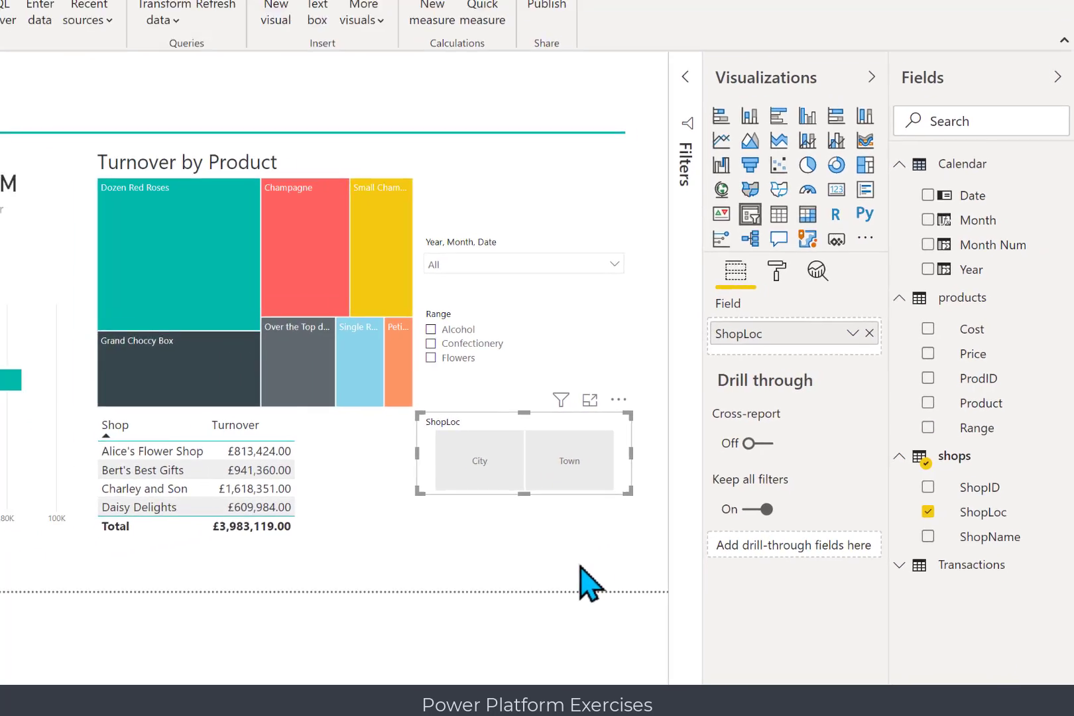
left_click(578, 563)
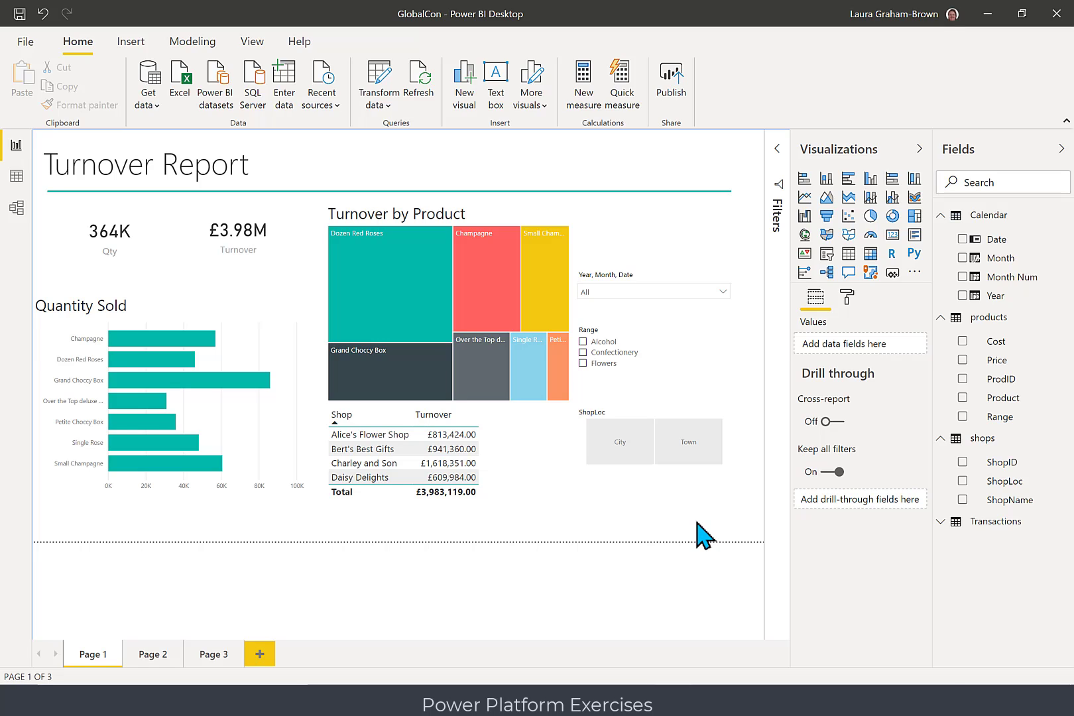
Add a bookmark of the unfiltered page and rename it Page1 Reset
left_click(257, 41)
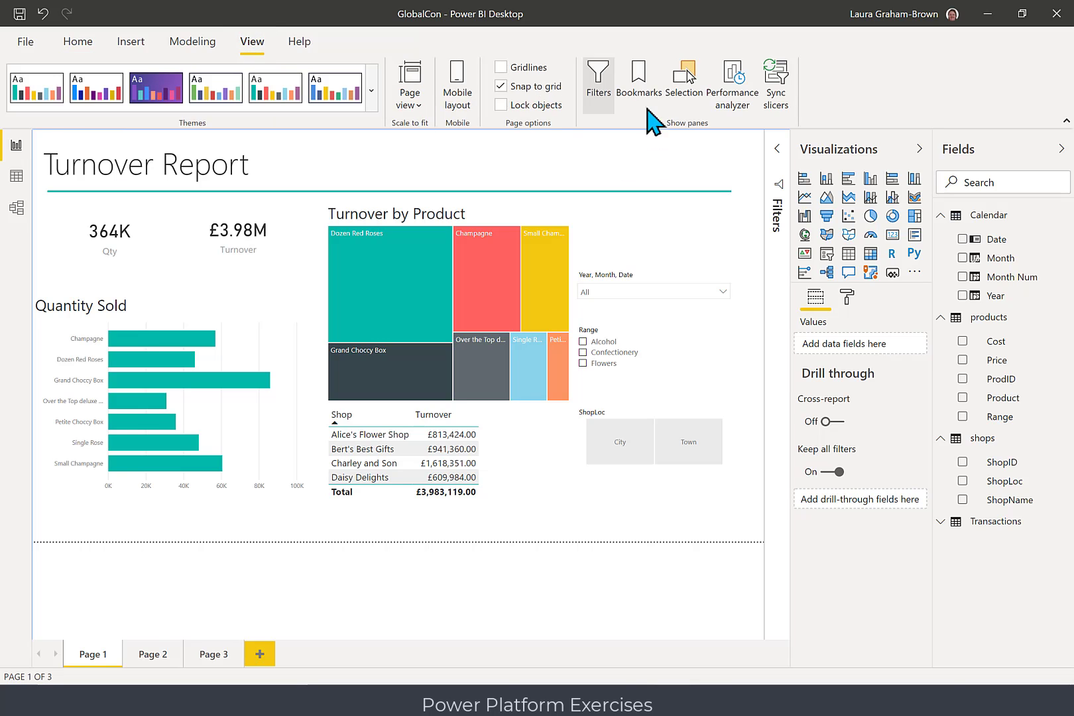
left_click(640, 99)
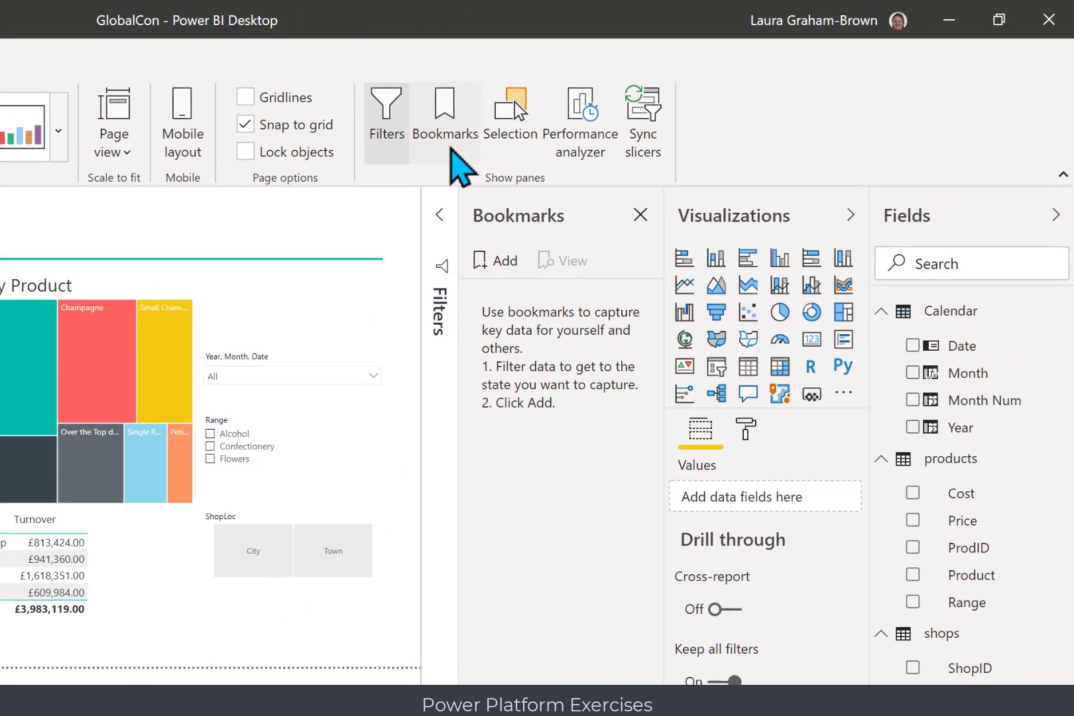
left_click(504, 260)
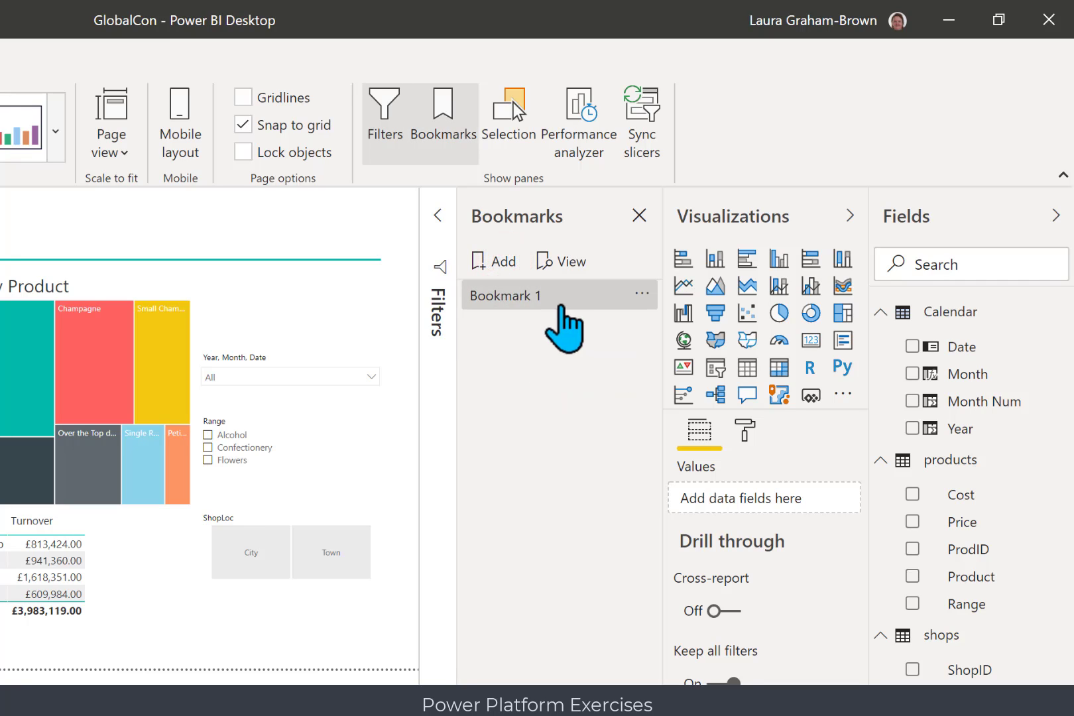
left_click(642, 293)
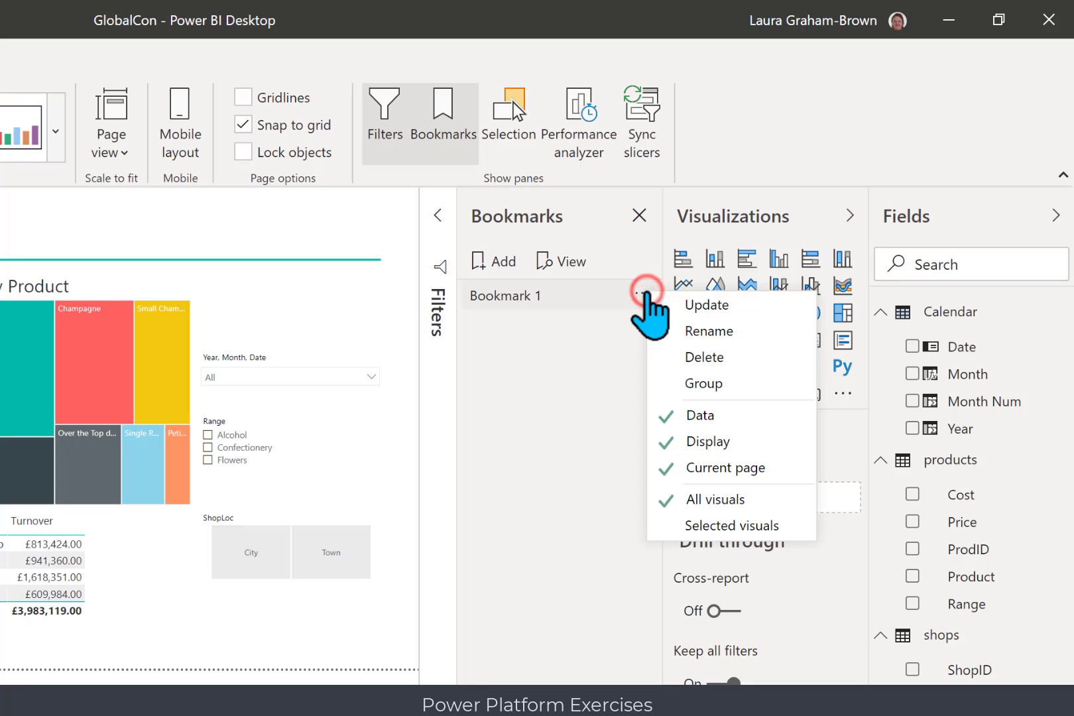
left_click(708, 328)
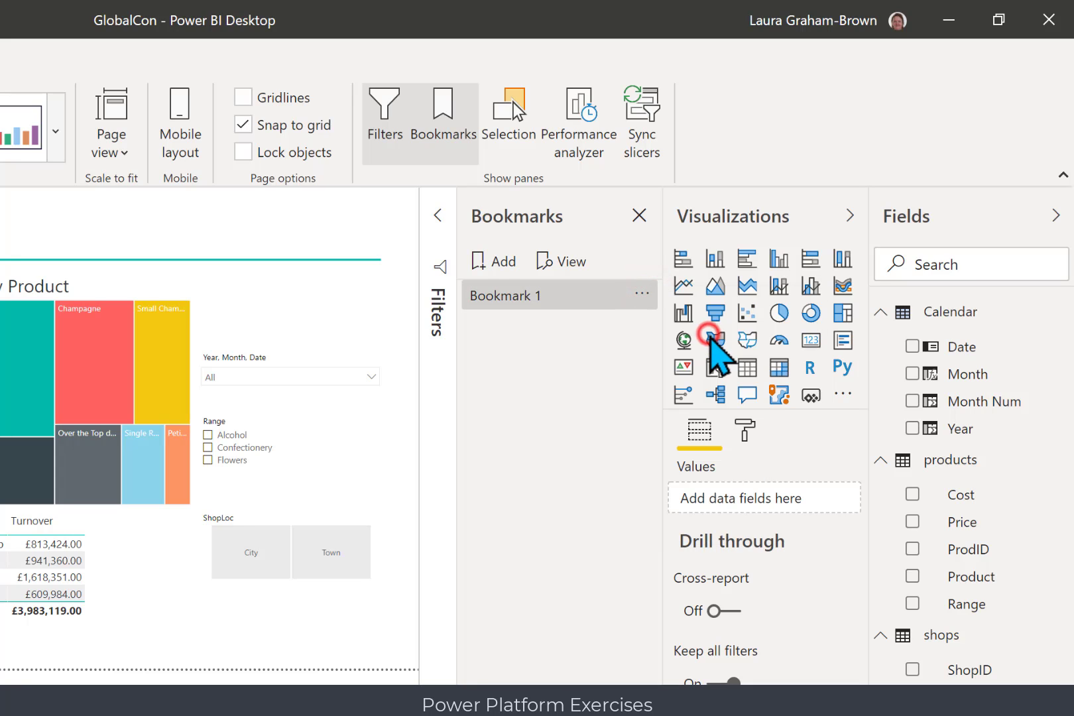
type("Page1 Reset")
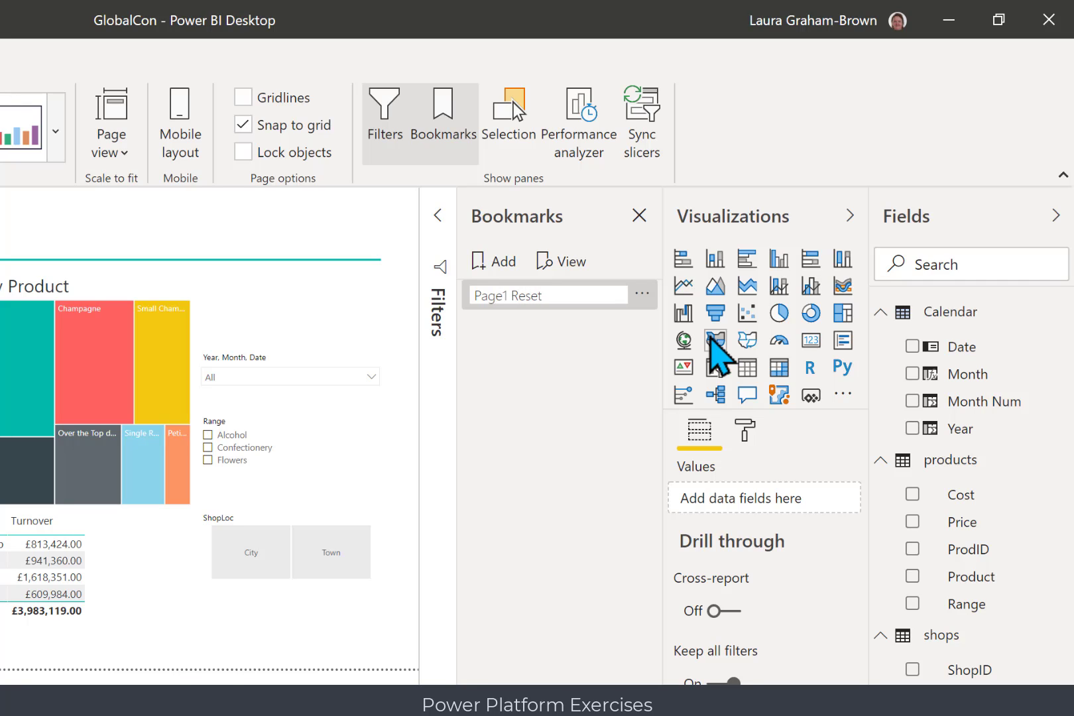
key("Return")
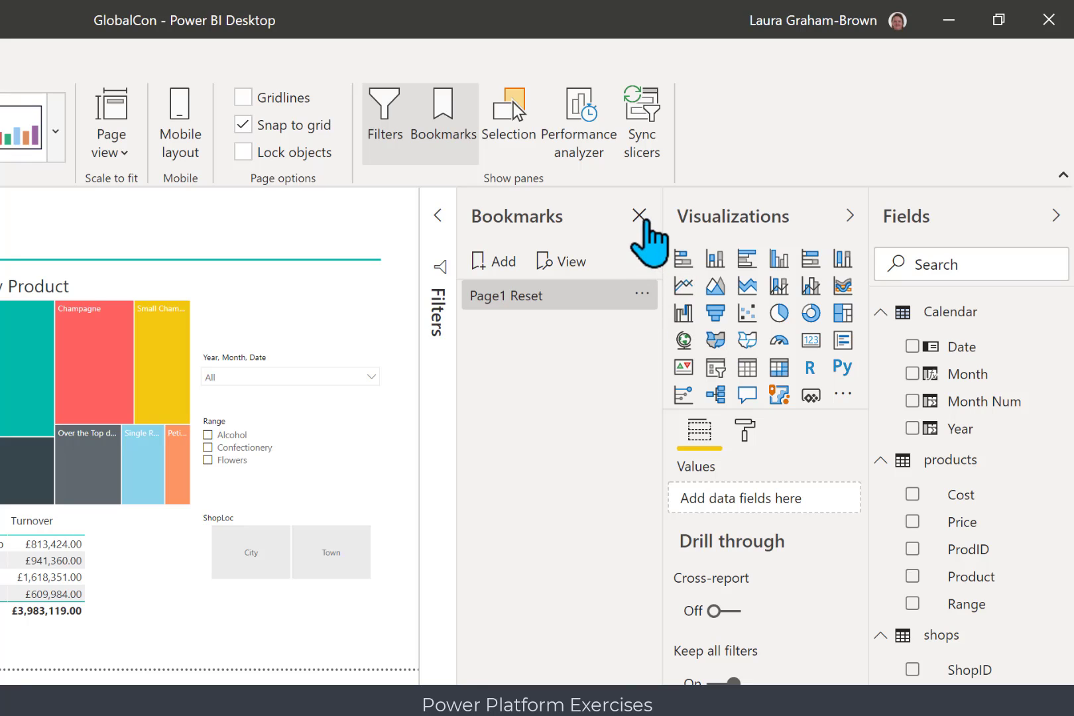
left_click(640, 214)
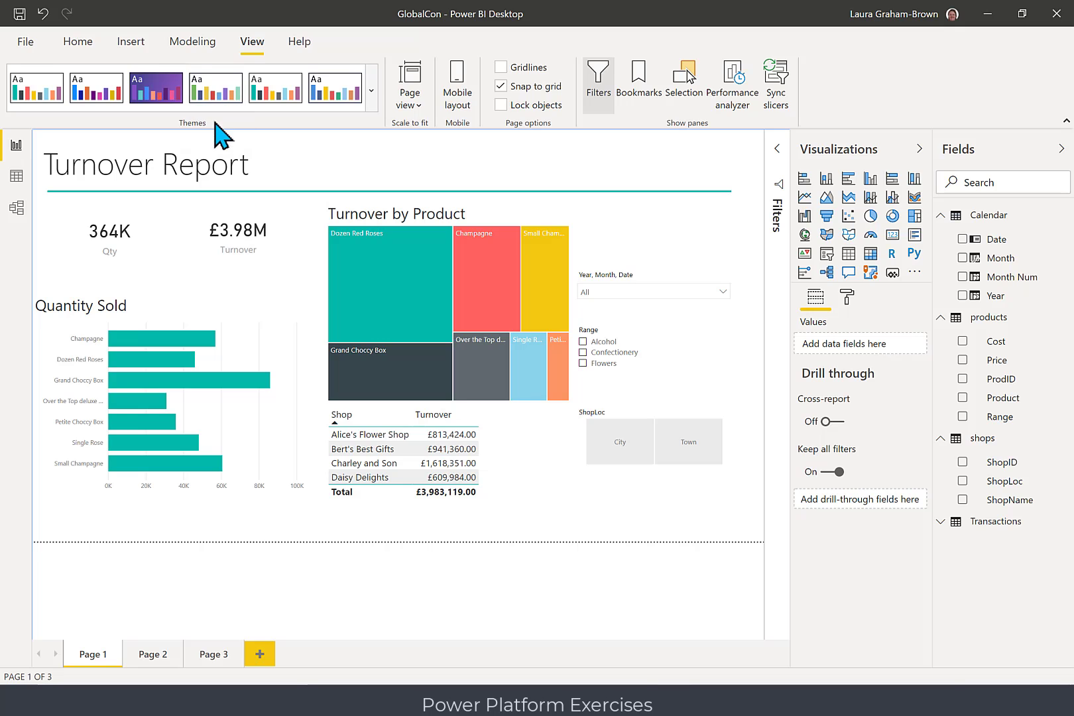
Insert a Reset button and place it directly above the date slicer
left_click(127, 44)
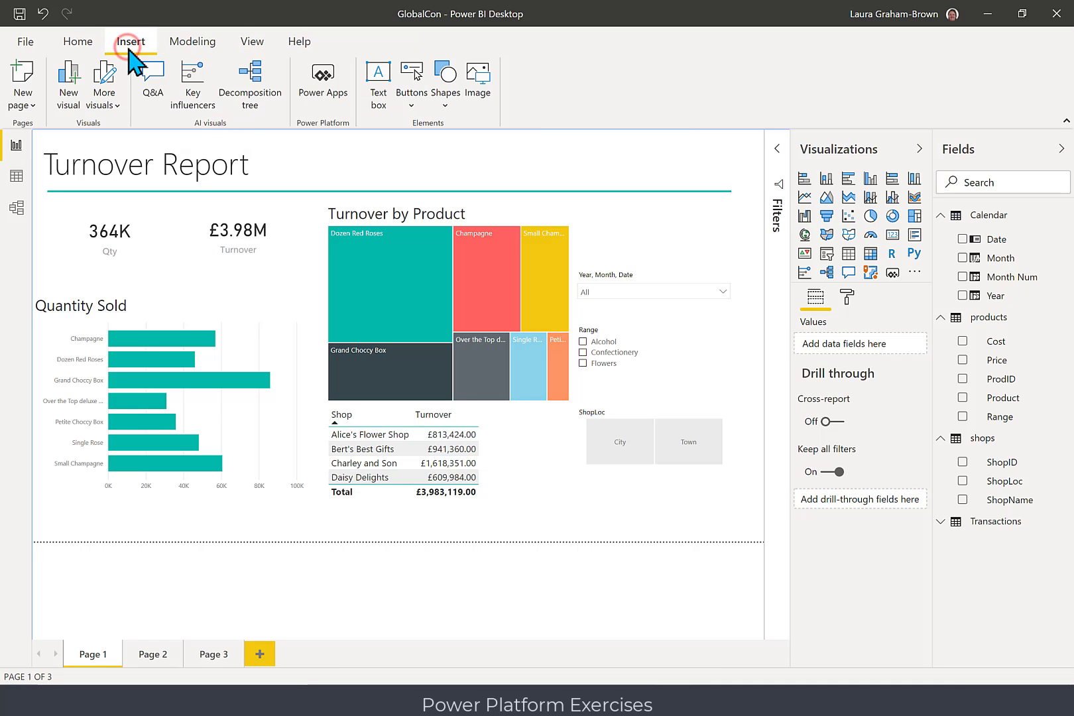
left_click(415, 108)
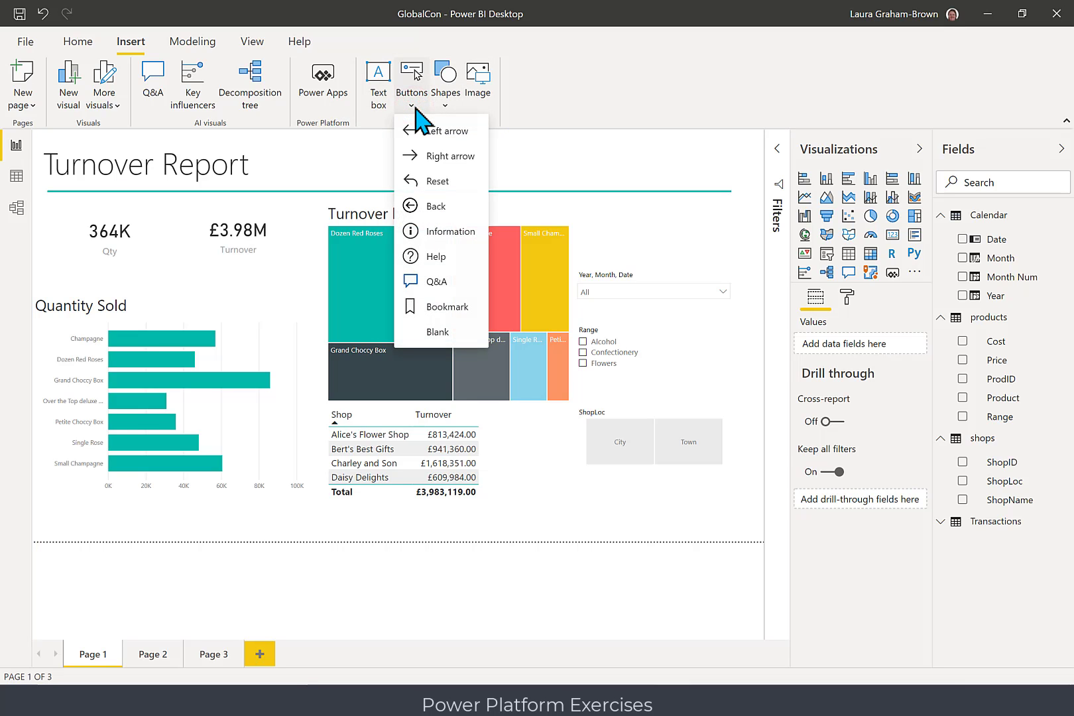
left_click(438, 191)
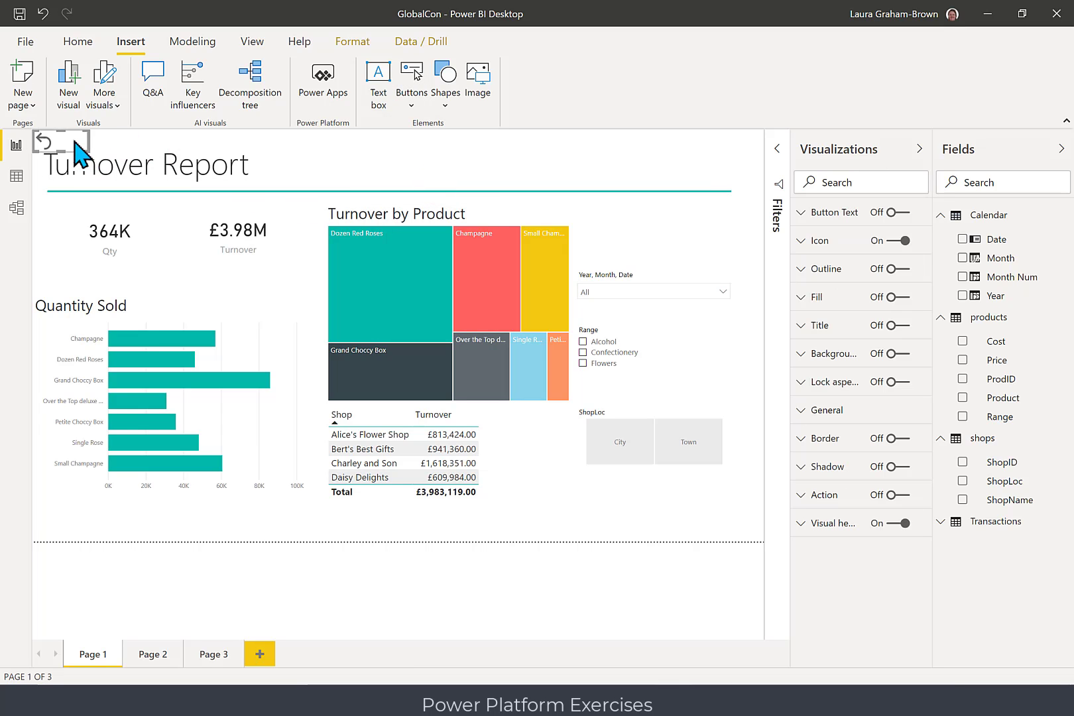
left_click_drag(73, 139, 629, 232)
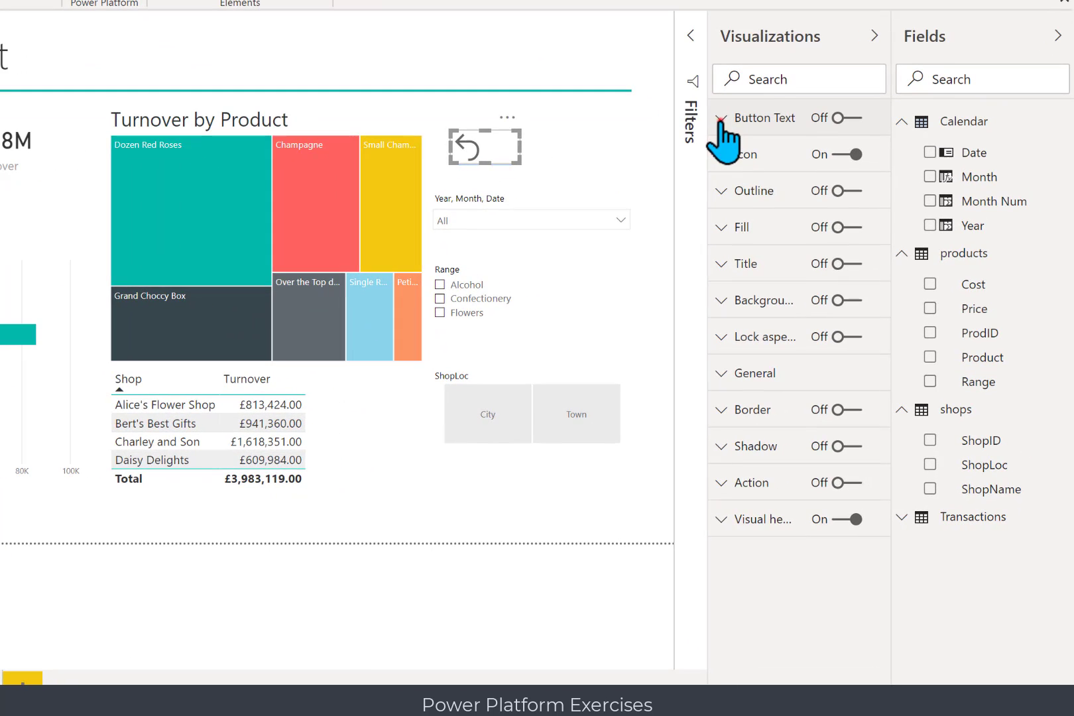
Turn on the button's text, enter Reset as its label and set the text size to 15 pt
left_click(800, 212)
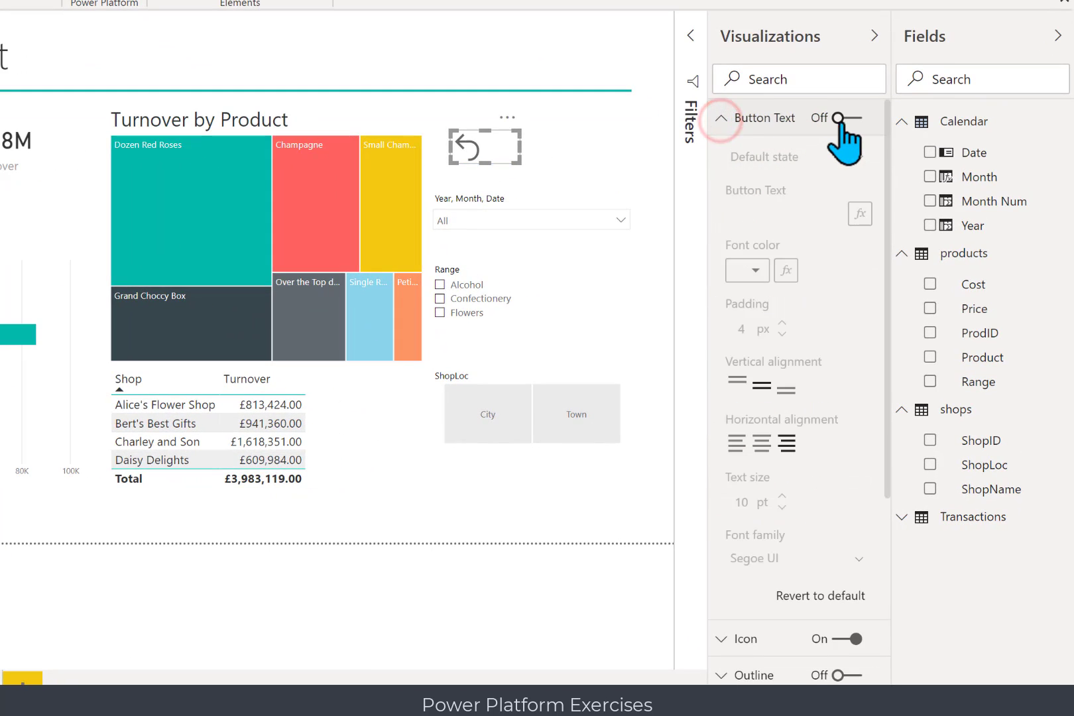
left_click(838, 119)
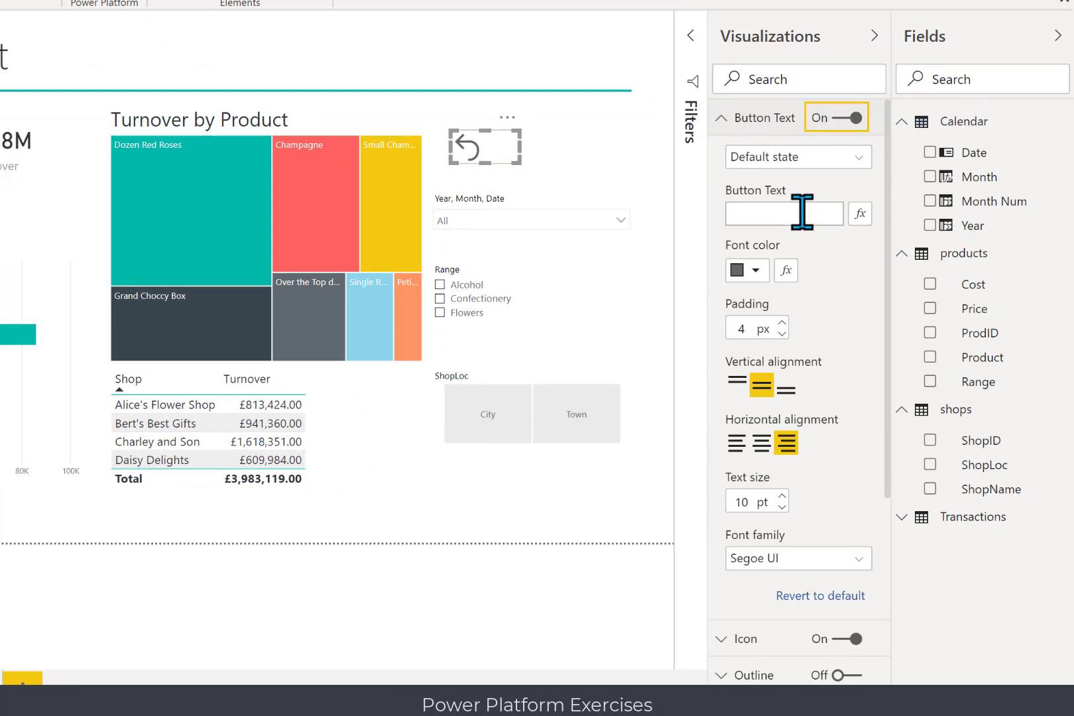
left_click(801, 212)
type("Reset")
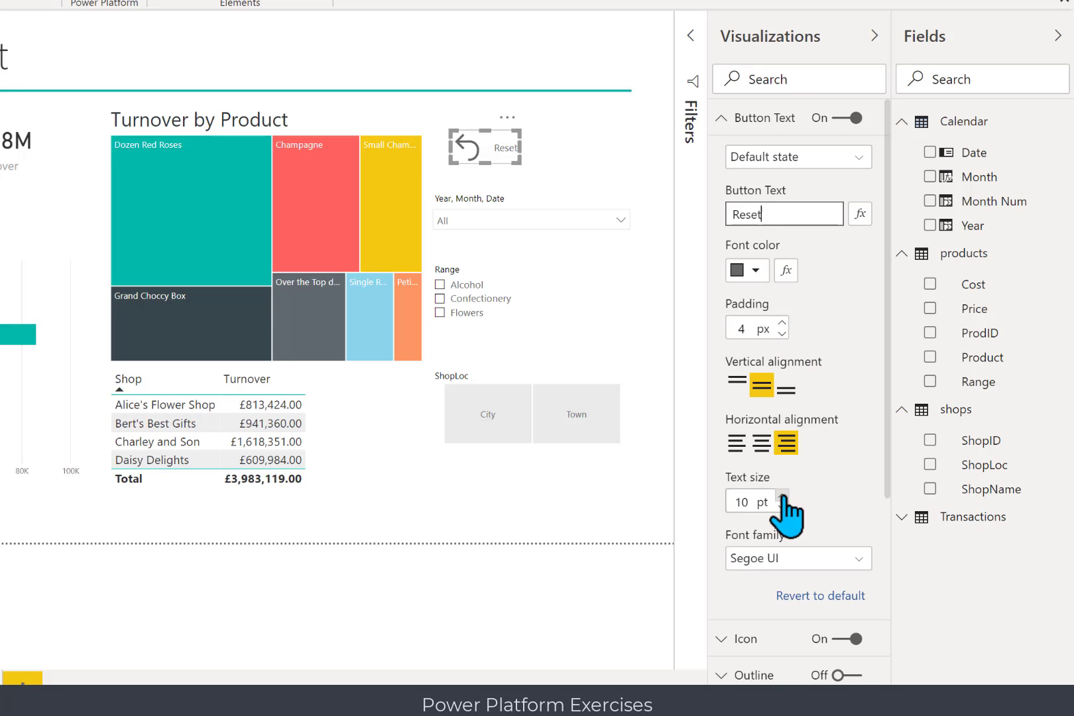
left_click(782, 495)
left_click(782, 495)
left_click(782, 495)
left_click(783, 495)
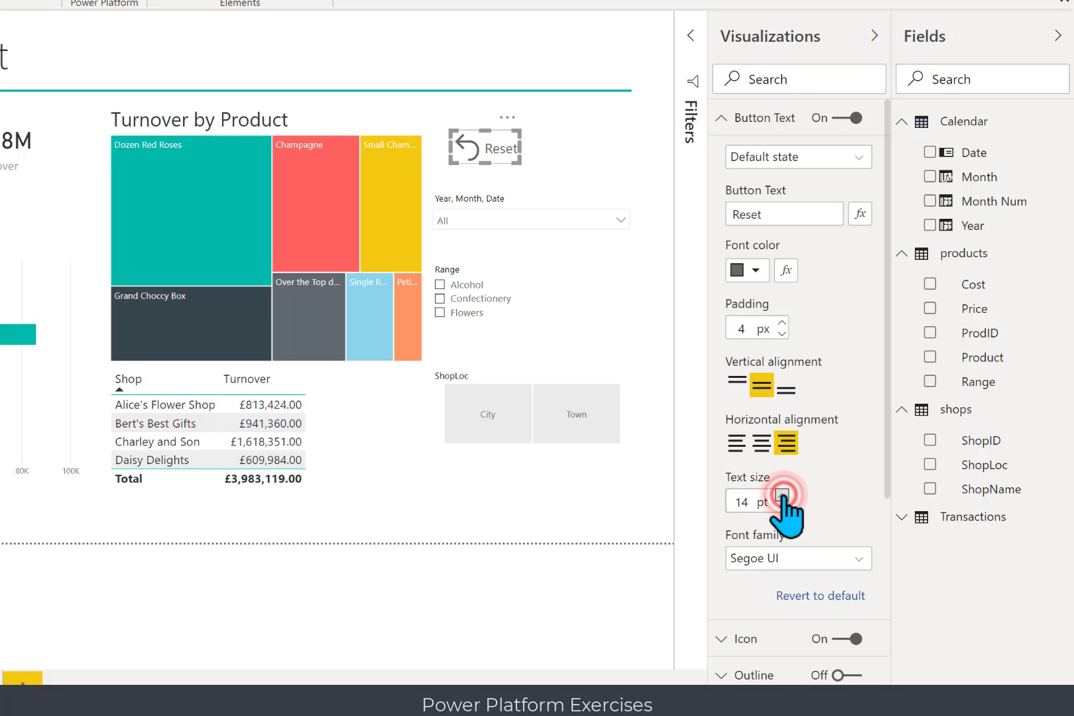
left_click(782, 495)
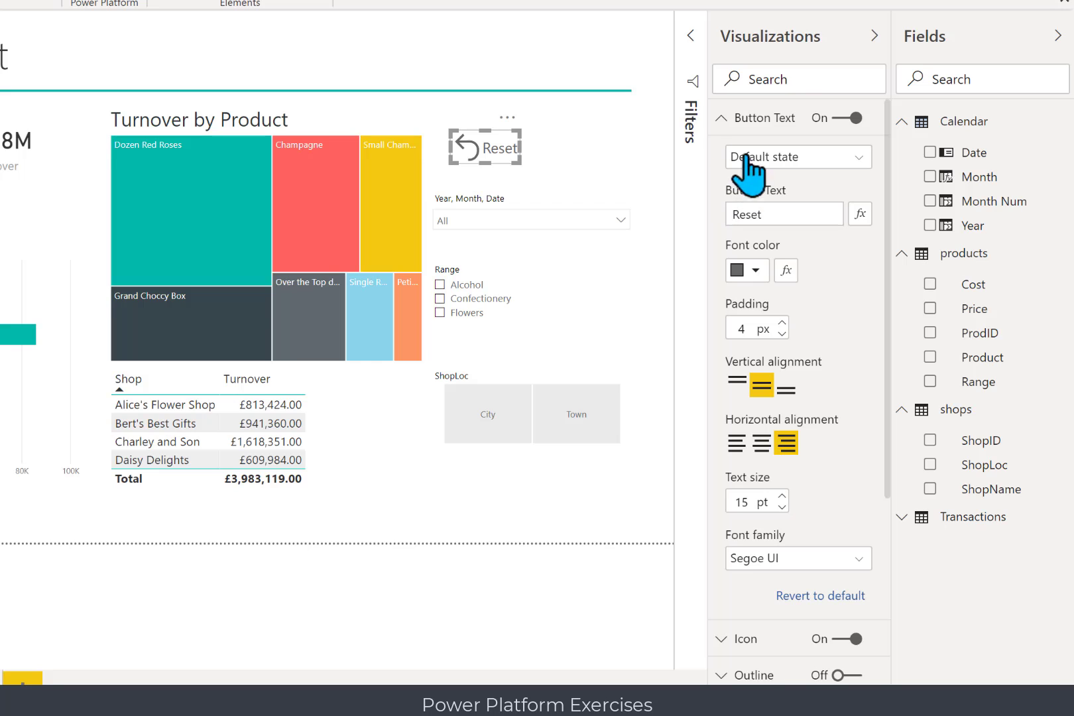
left_click(720, 118)
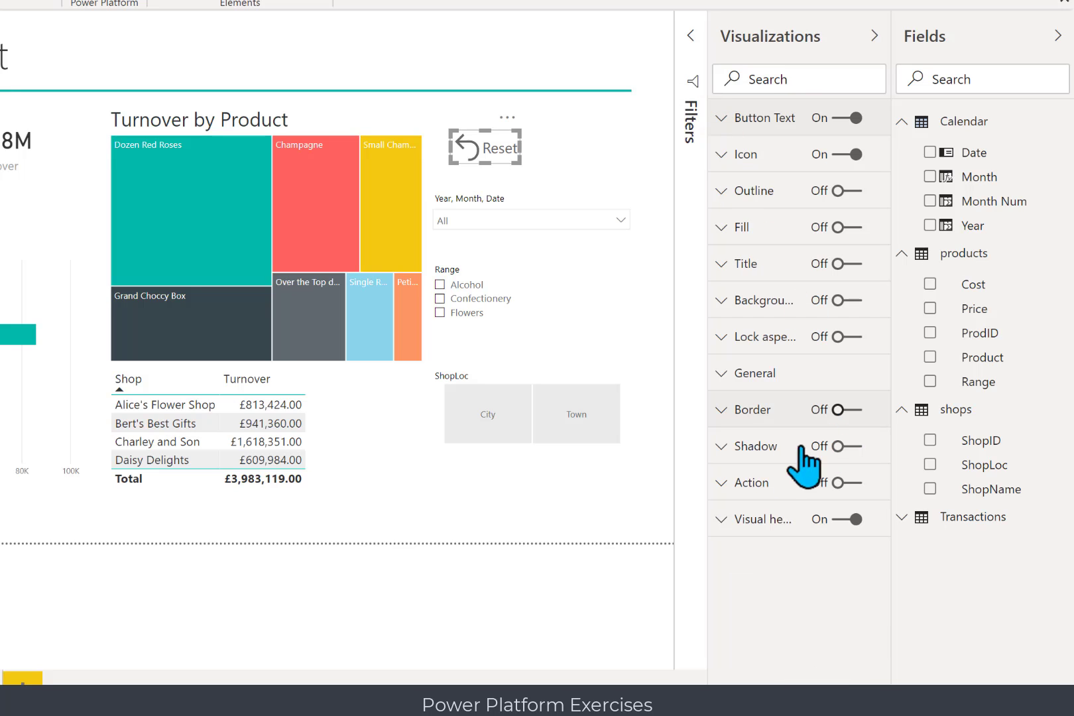
Turn on the Reset button's action with type Bookmark, link it to Page1 Reset, and deselect the button
left_click(843, 483)
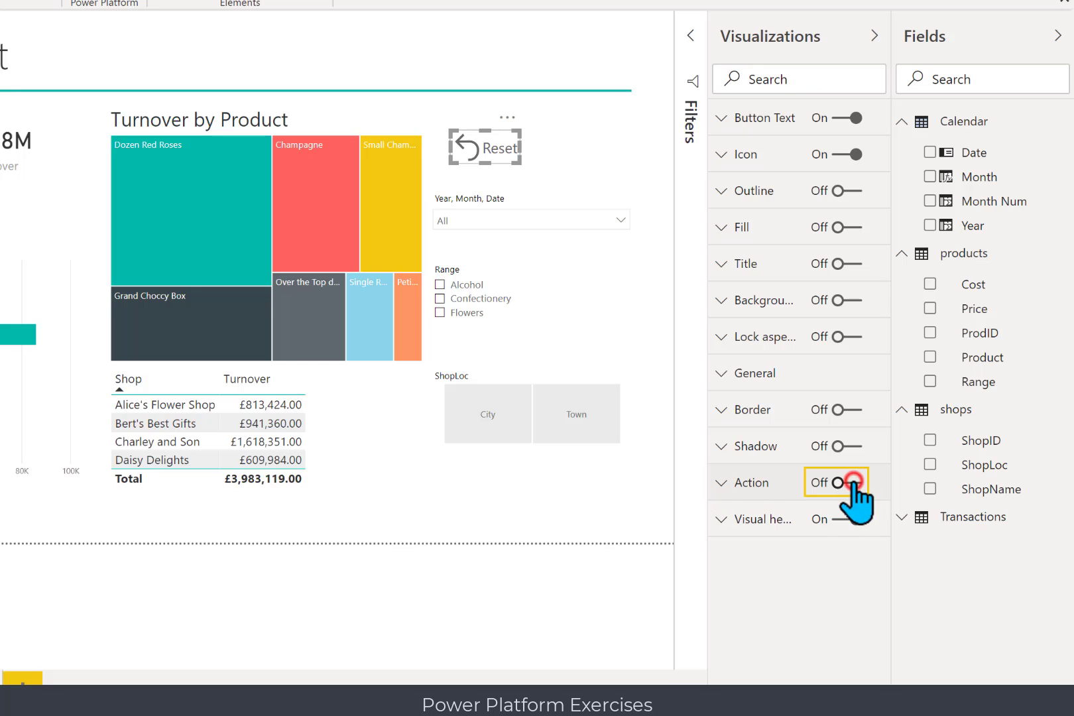
left_click(727, 483)
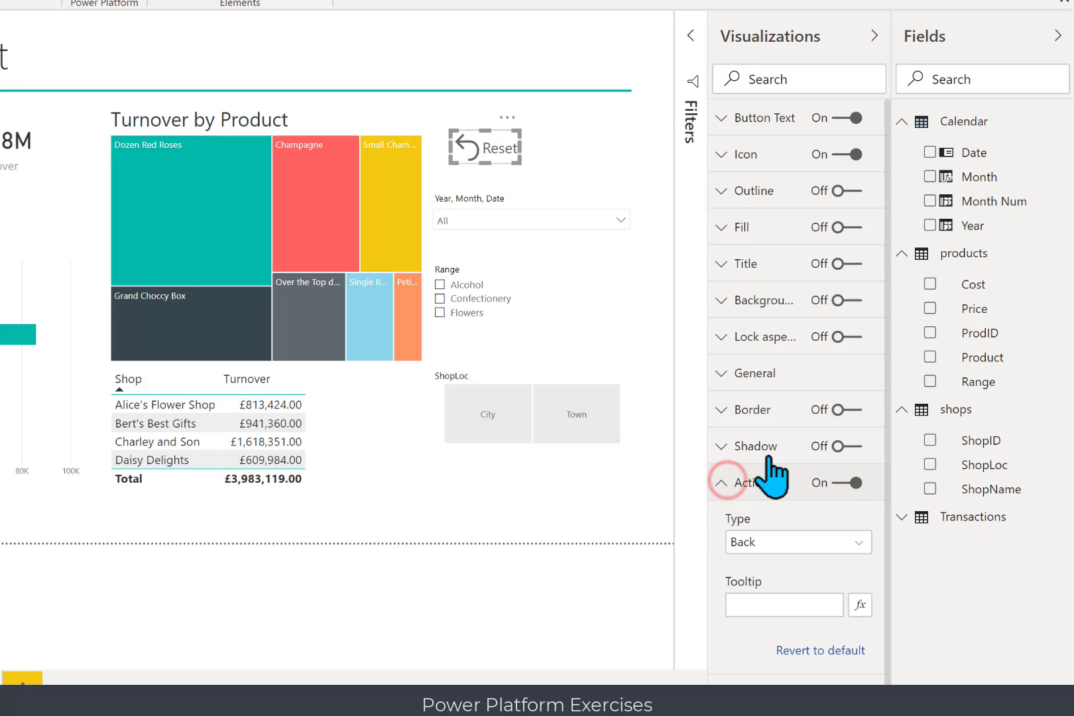
left_click(888, 420)
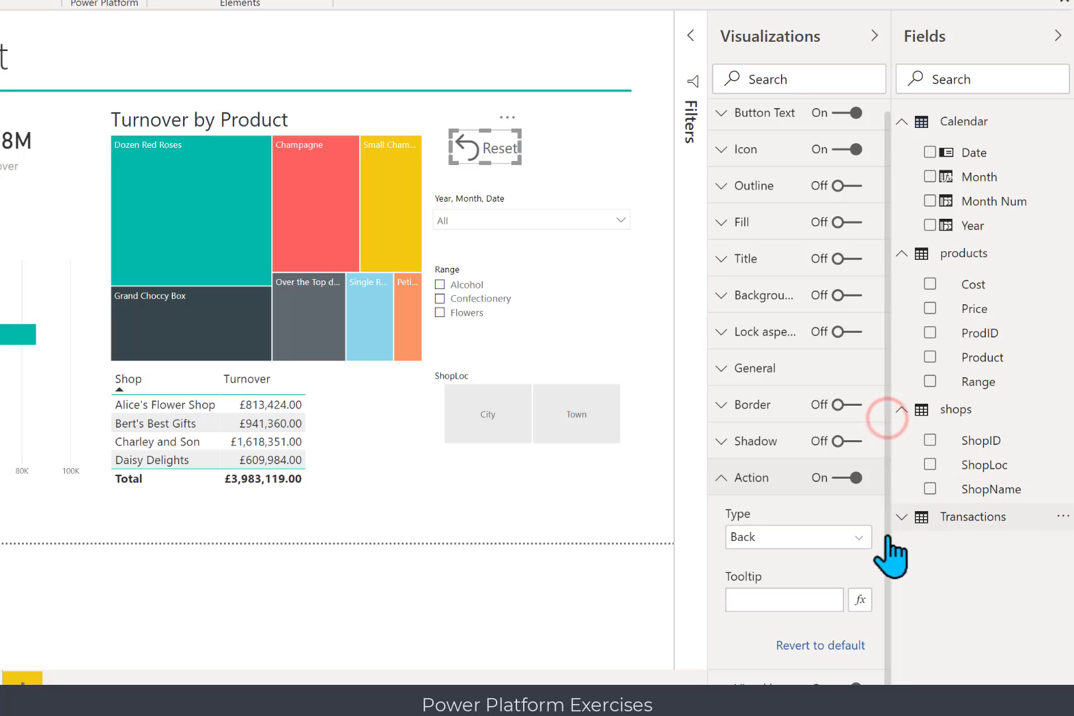
left_click(860, 538)
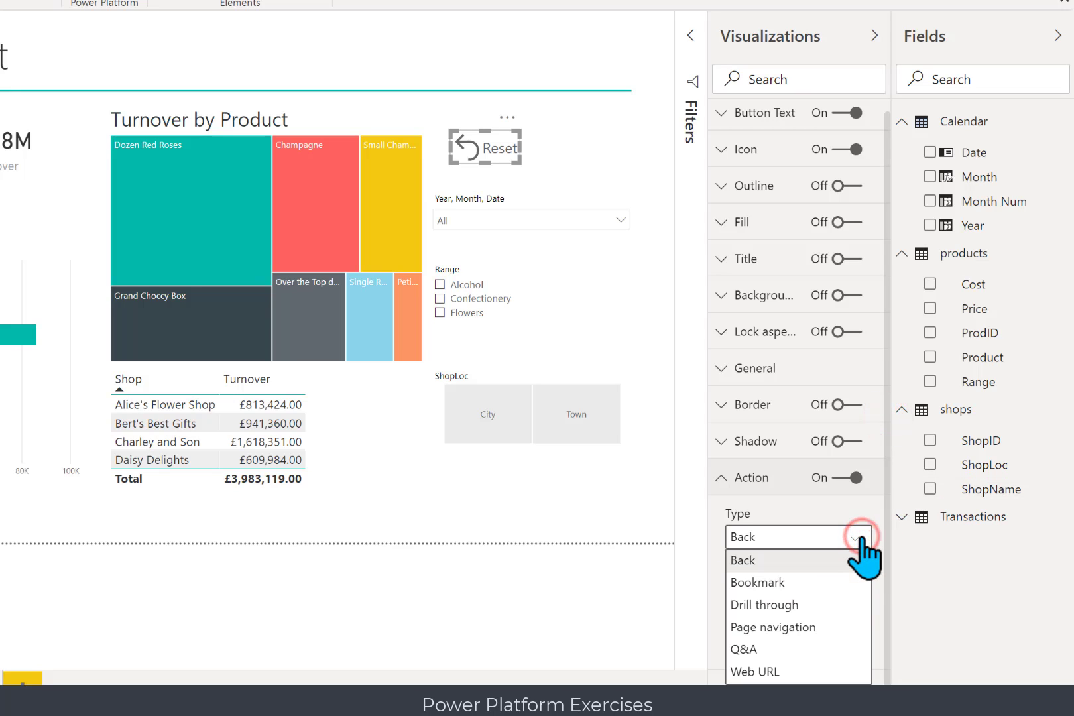
left_click(776, 583)
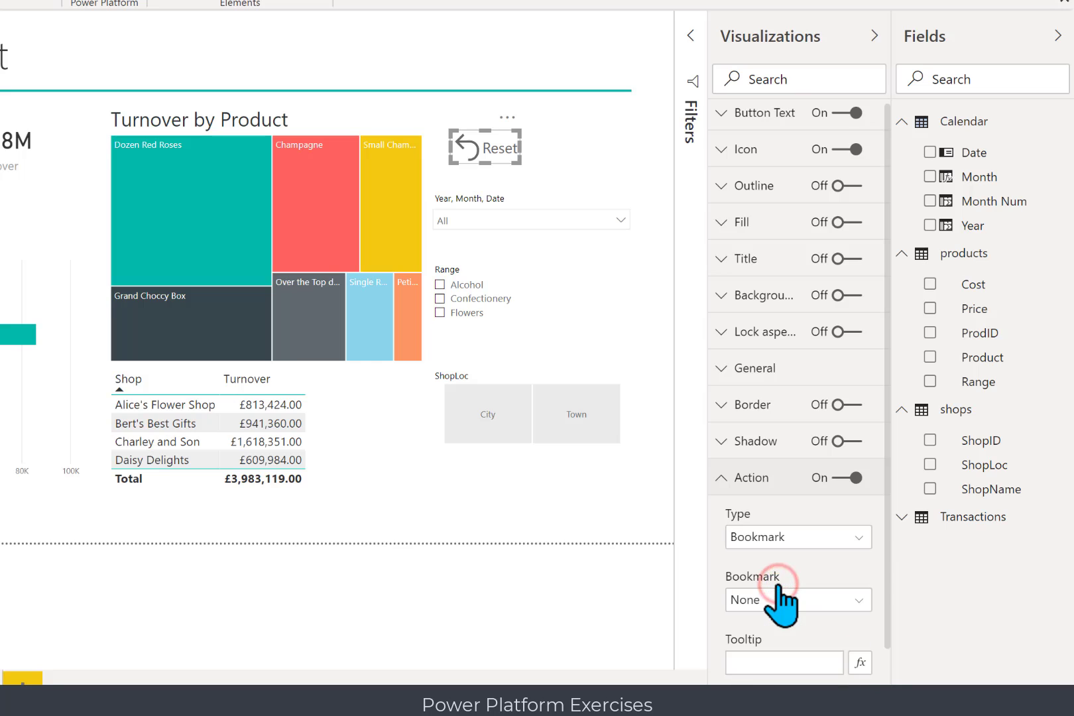
left_click(858, 600)
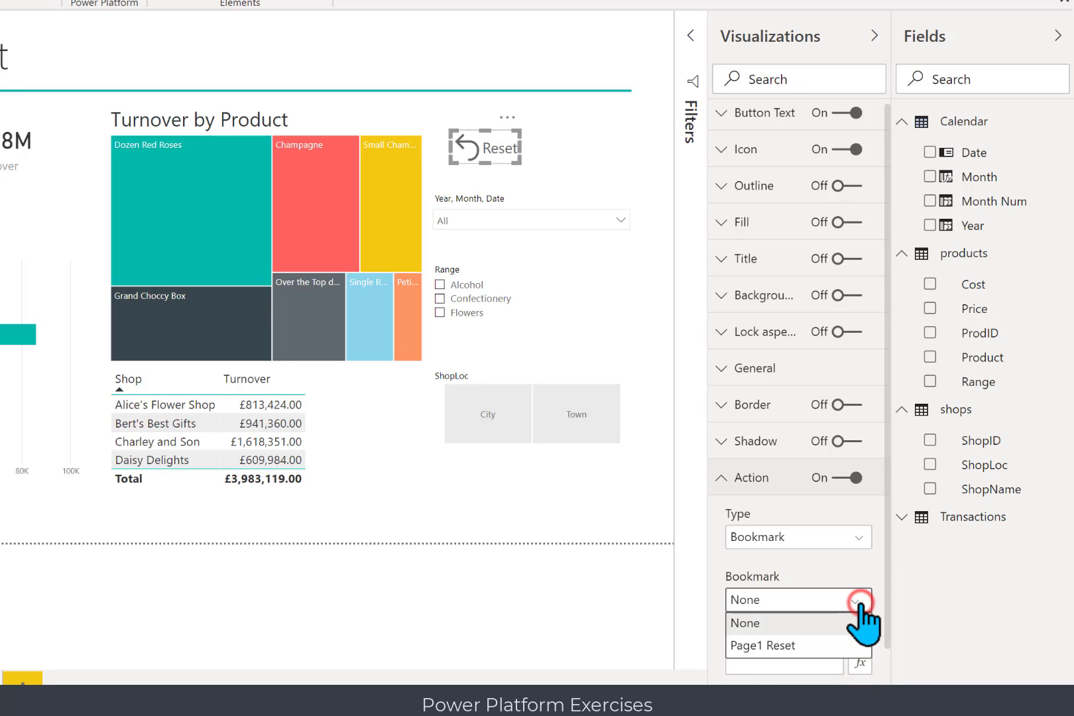
left_click(780, 643)
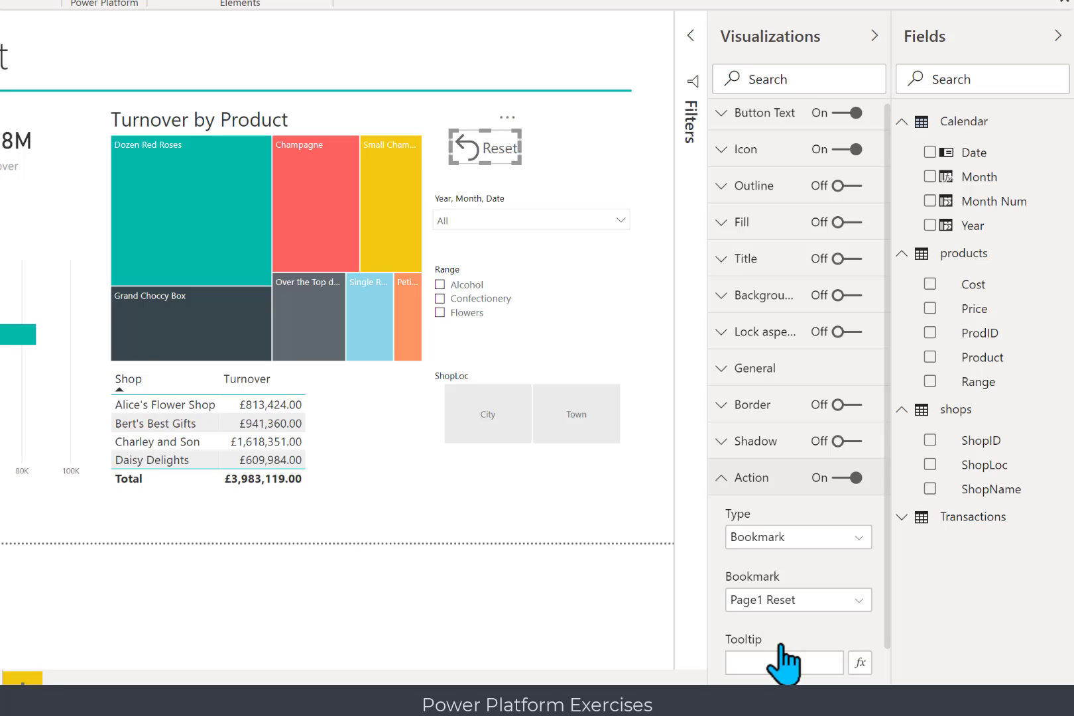
left_click(579, 496)
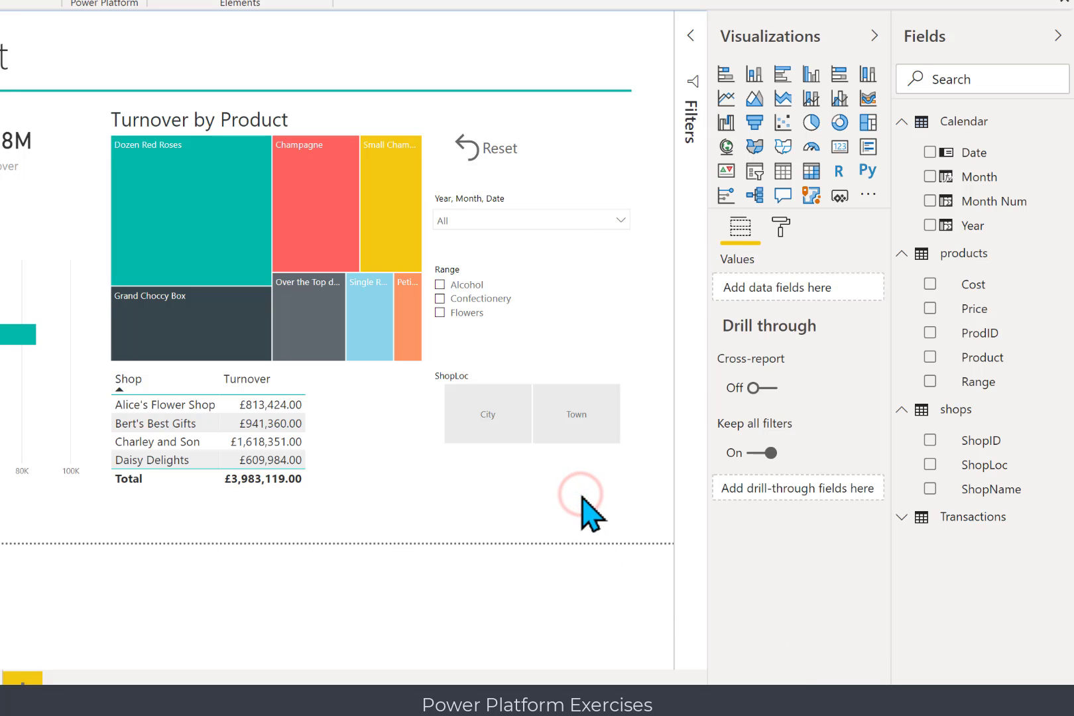
Filter the report to June 2017, City and Flowers, and test the Reset button to clear the filters
left_click(621, 217)
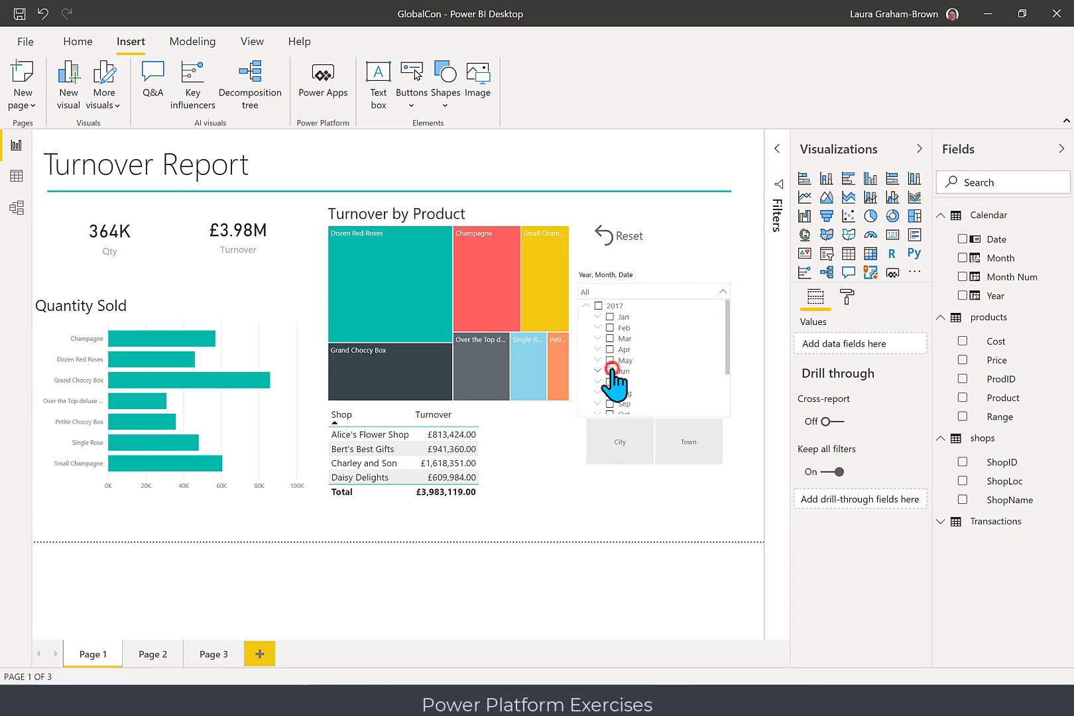
left_click(610, 370)
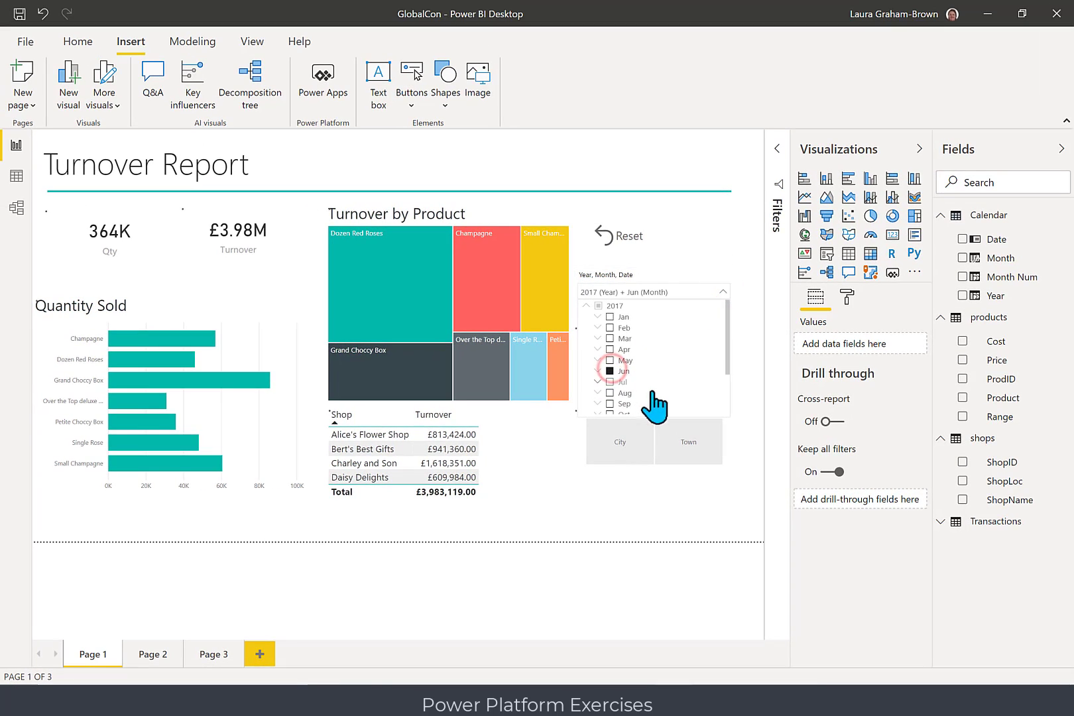
left_click(638, 450)
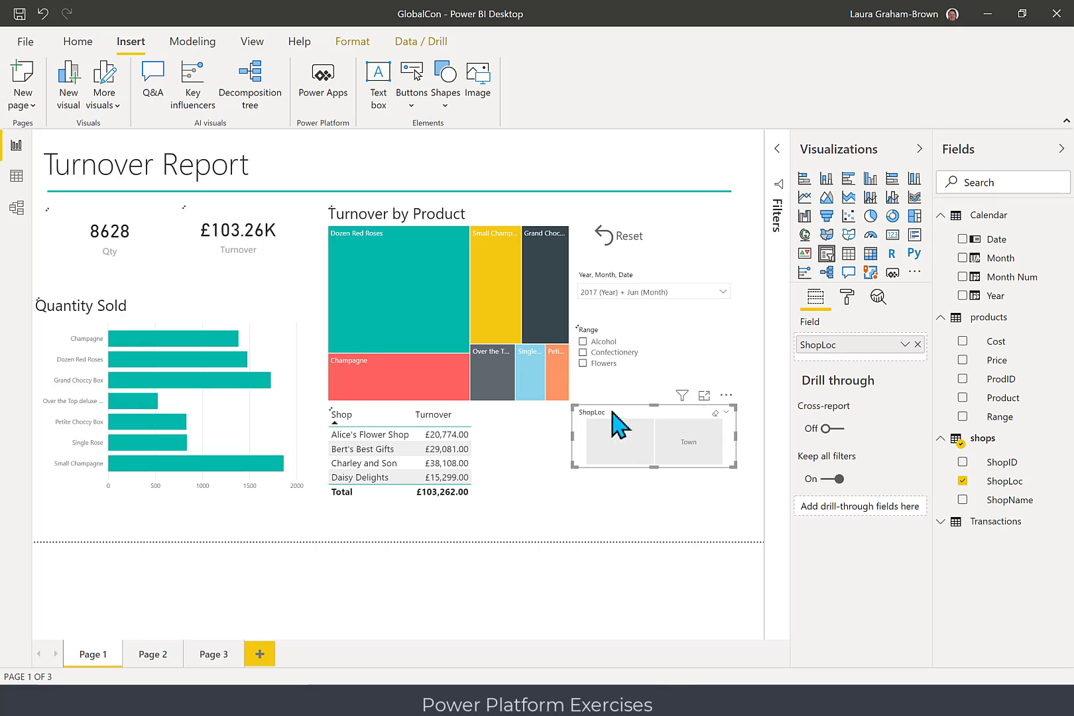
left_click(616, 427)
left_click(581, 362)
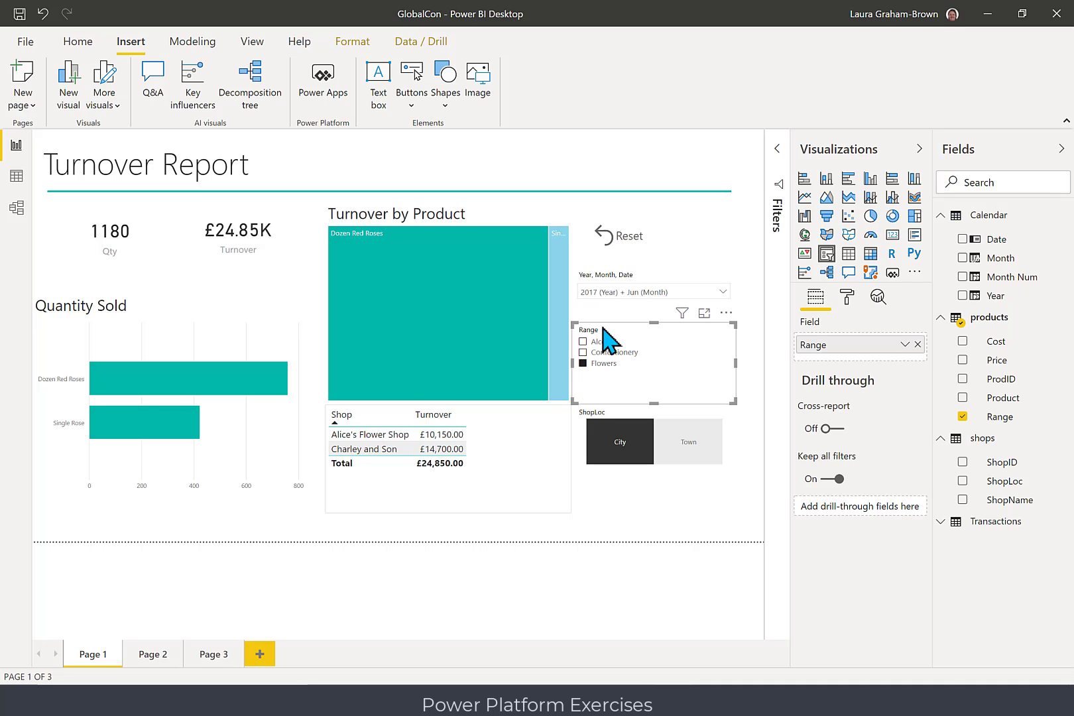
left_click(635, 235, "ctrl")
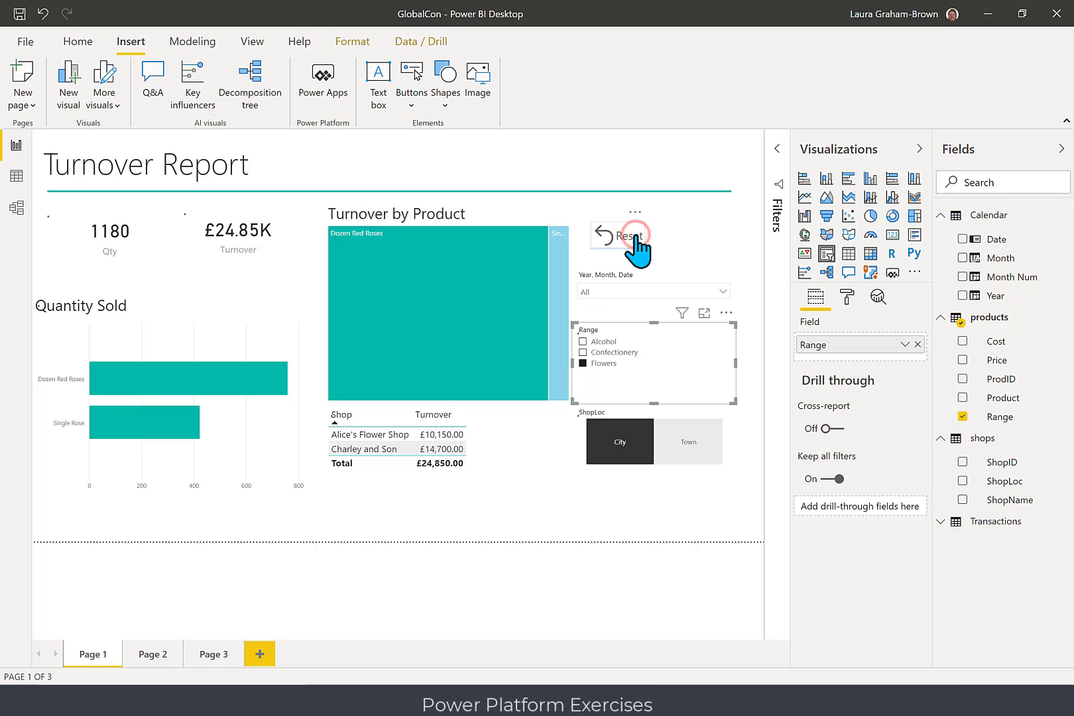